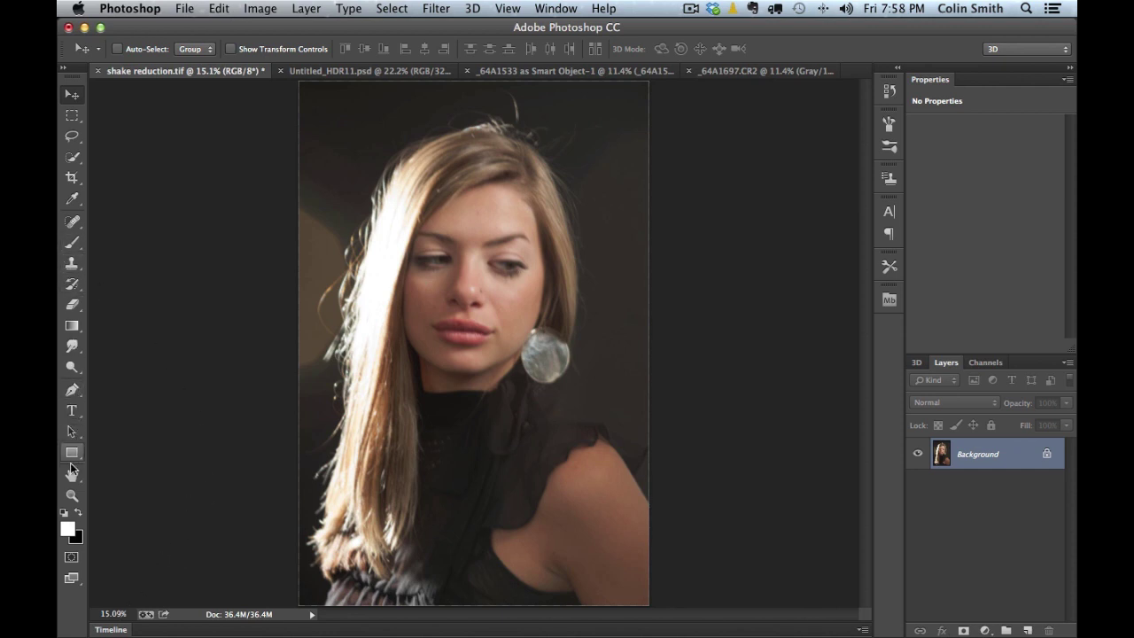
- Examine the sharpness of the portrait's face at 100% zoom and return to the whole image
click(75, 495)
double_click(72, 495)
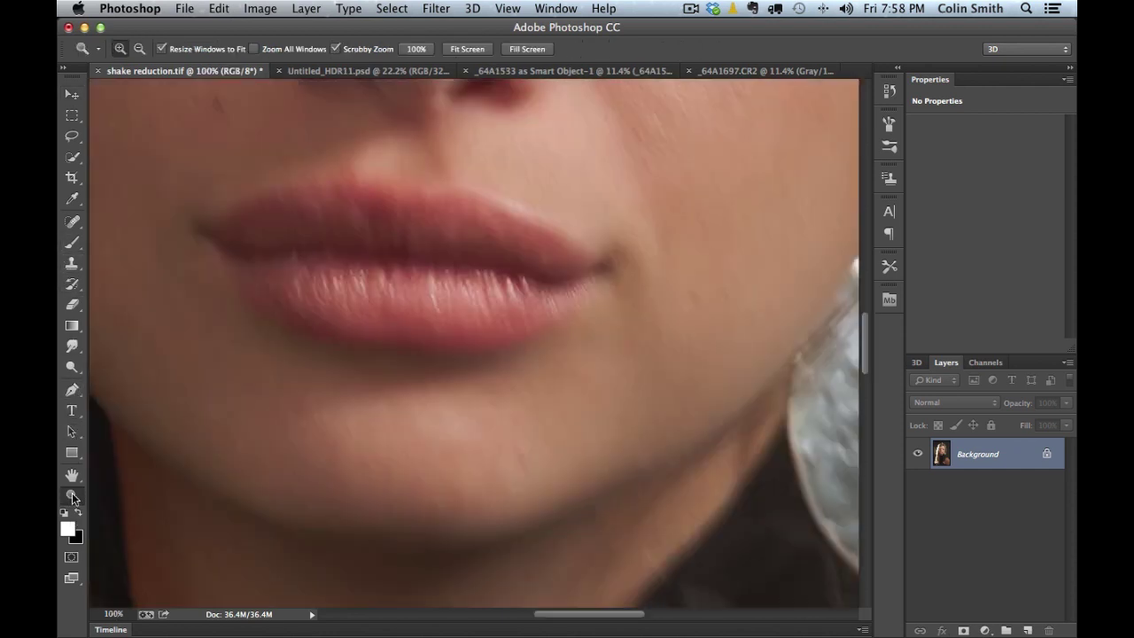
drag(468, 128, 486, 199)
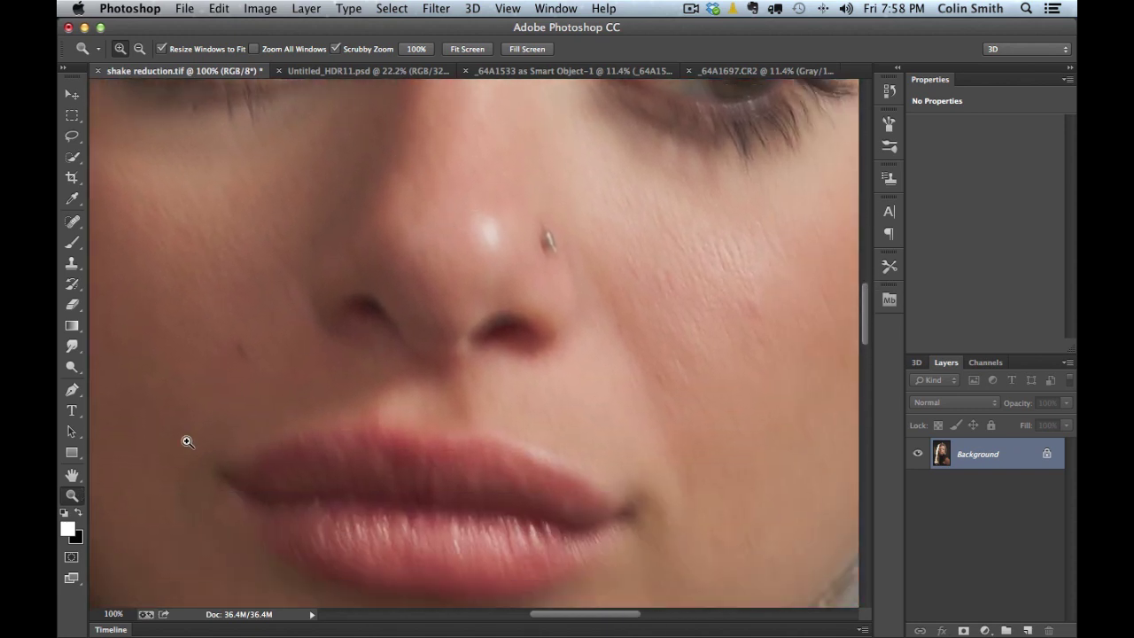
double_click(76, 478)
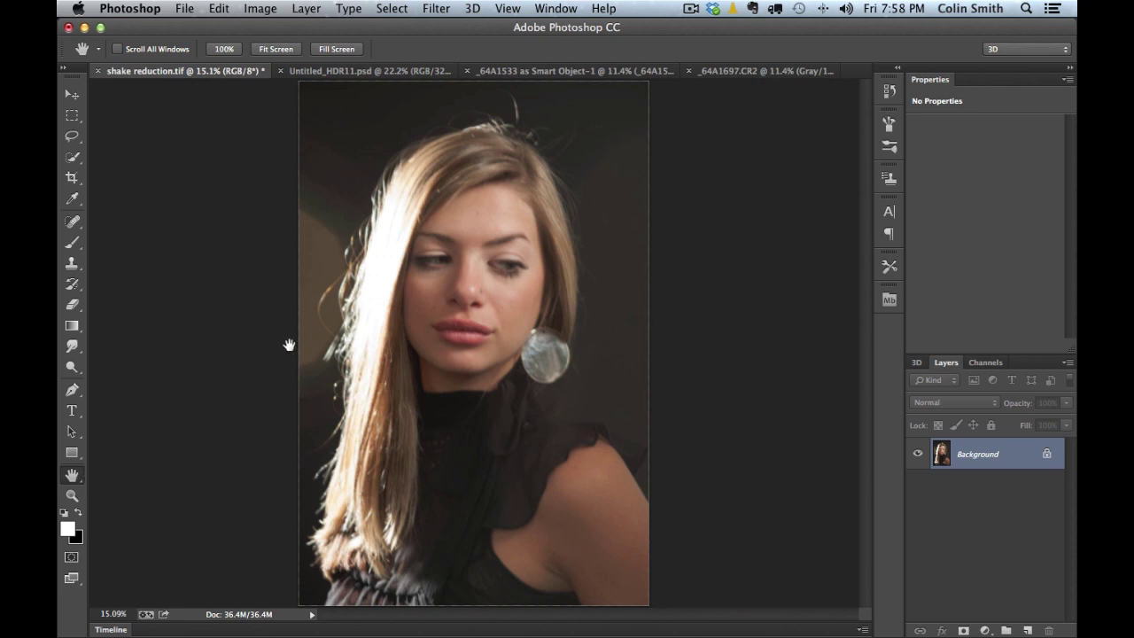
- Try the Shake Reduction sharpening filter on the portrait with its default settings
click(434, 8)
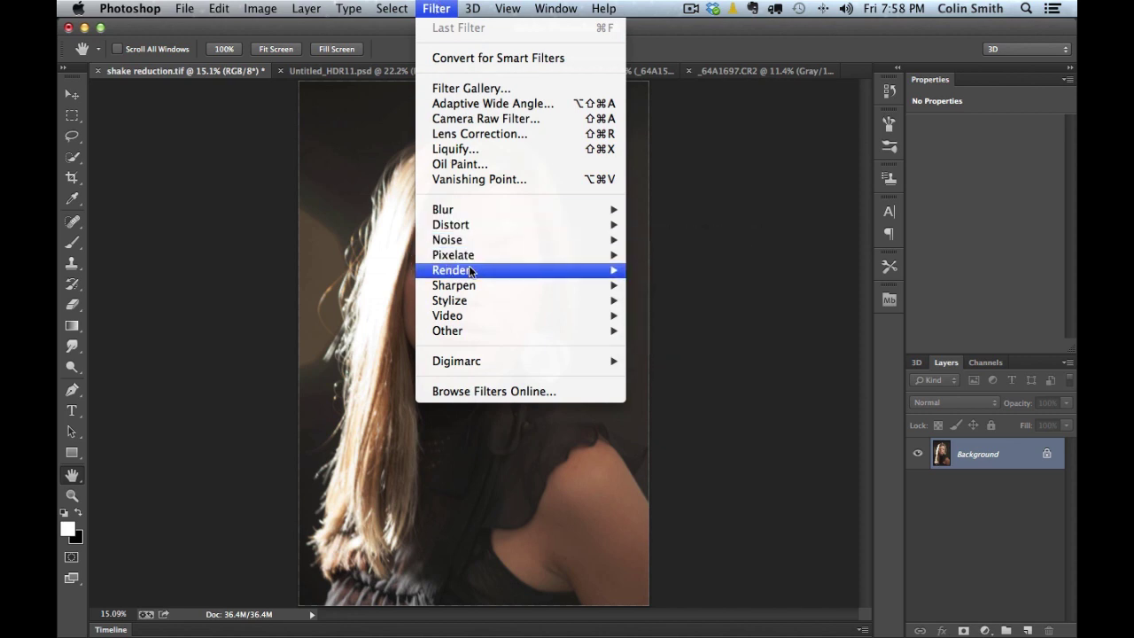
mouse_move(478, 283)
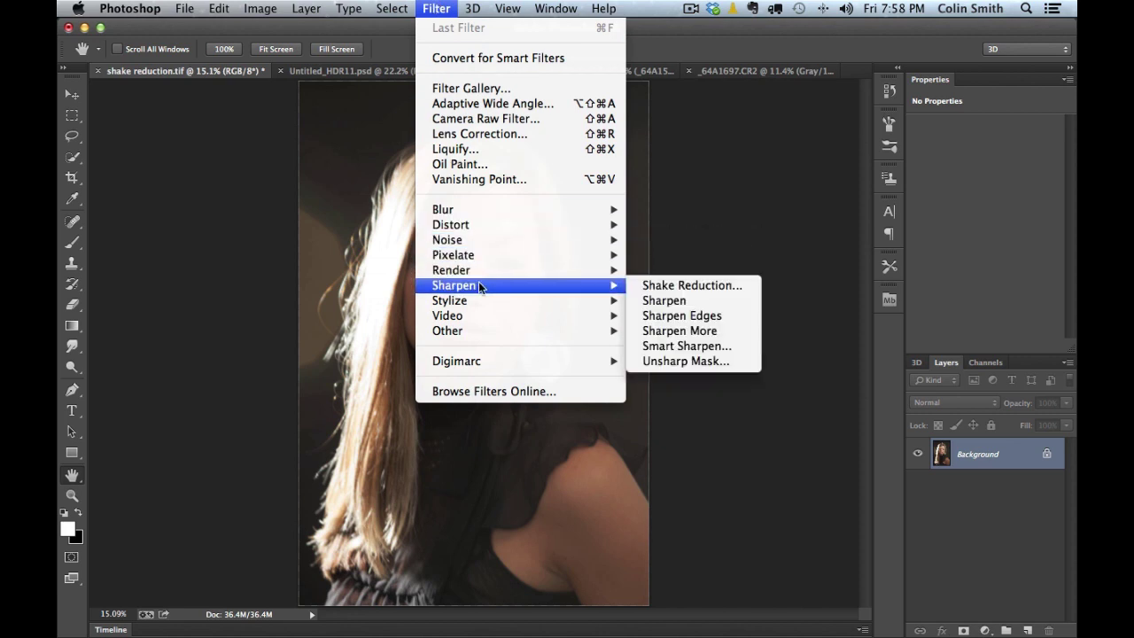
click(667, 287)
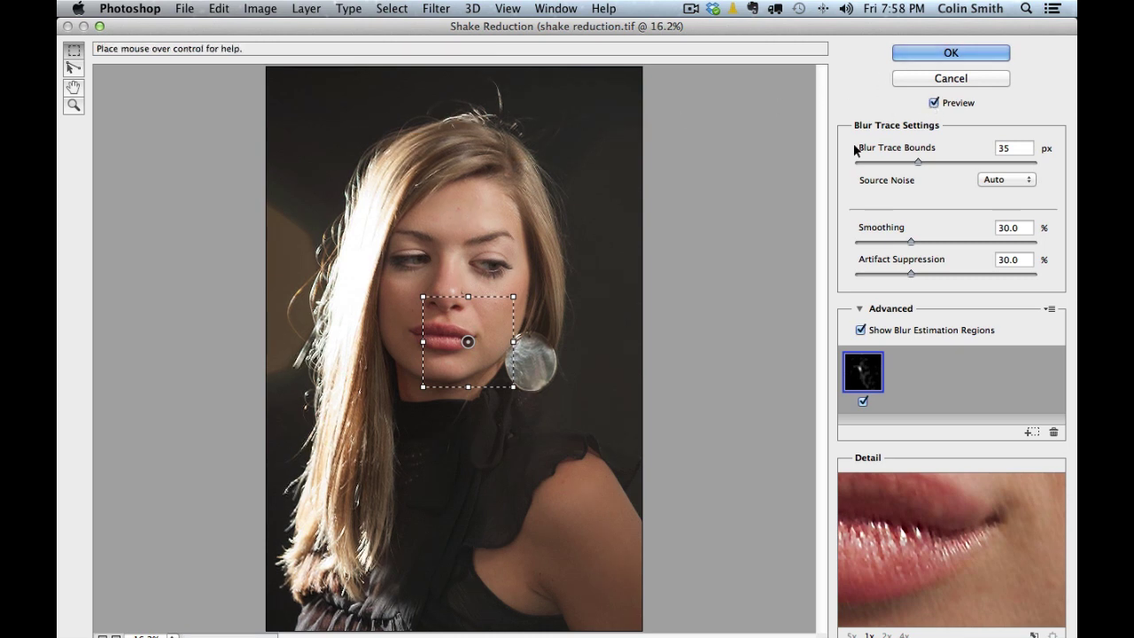
click(99, 26)
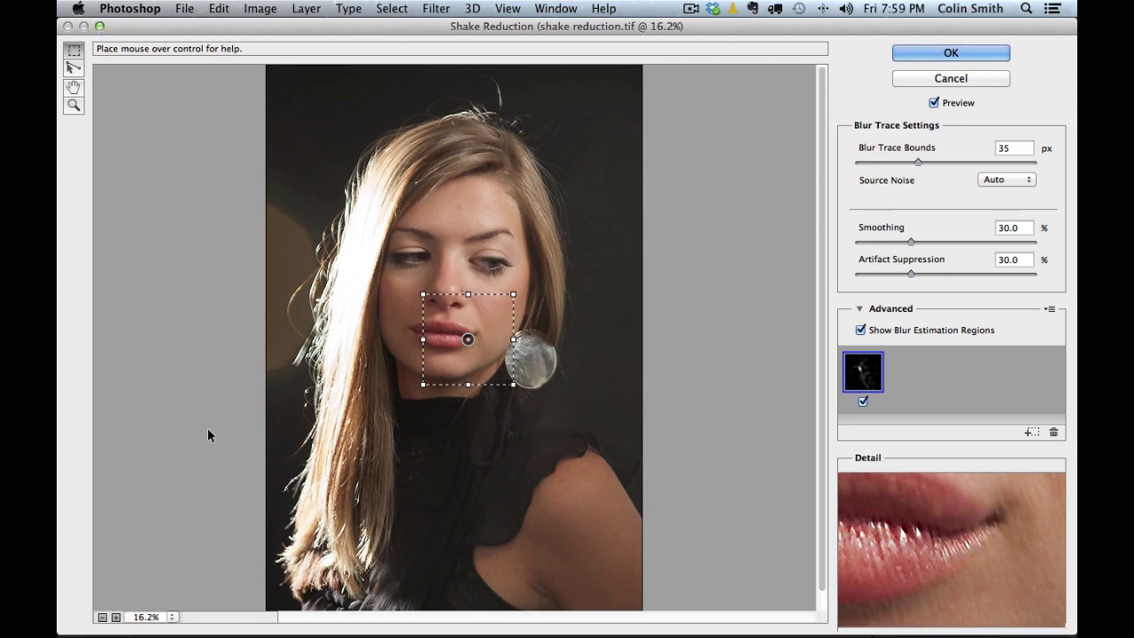
- Compare the shake reduction with the original around the eyes and nose at 50% zoom
click(174, 616)
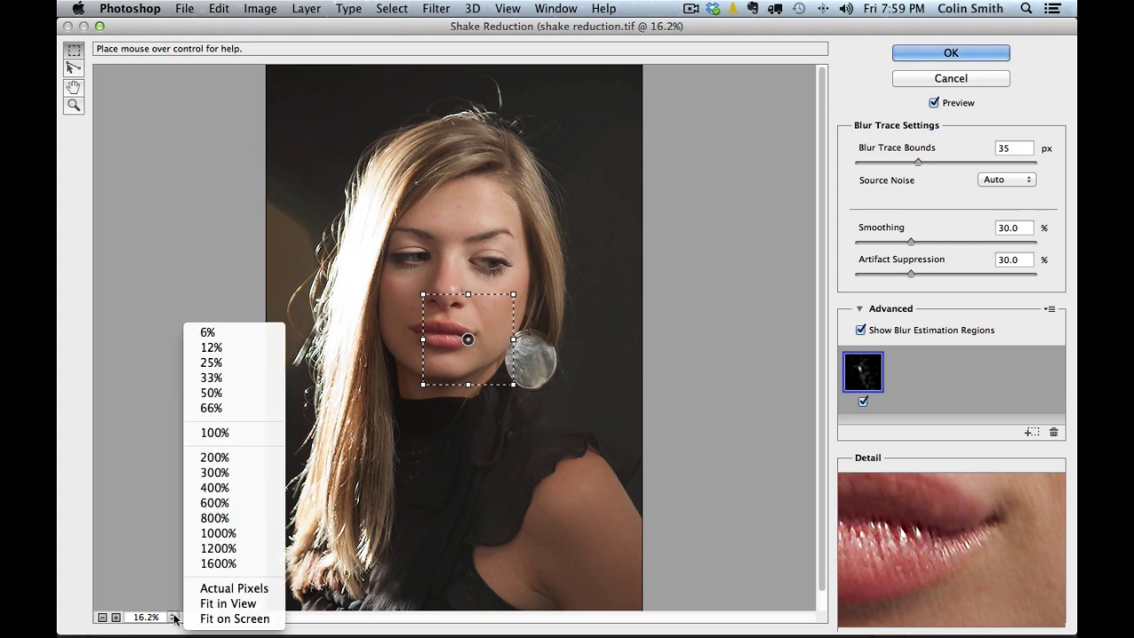
click(253, 394)
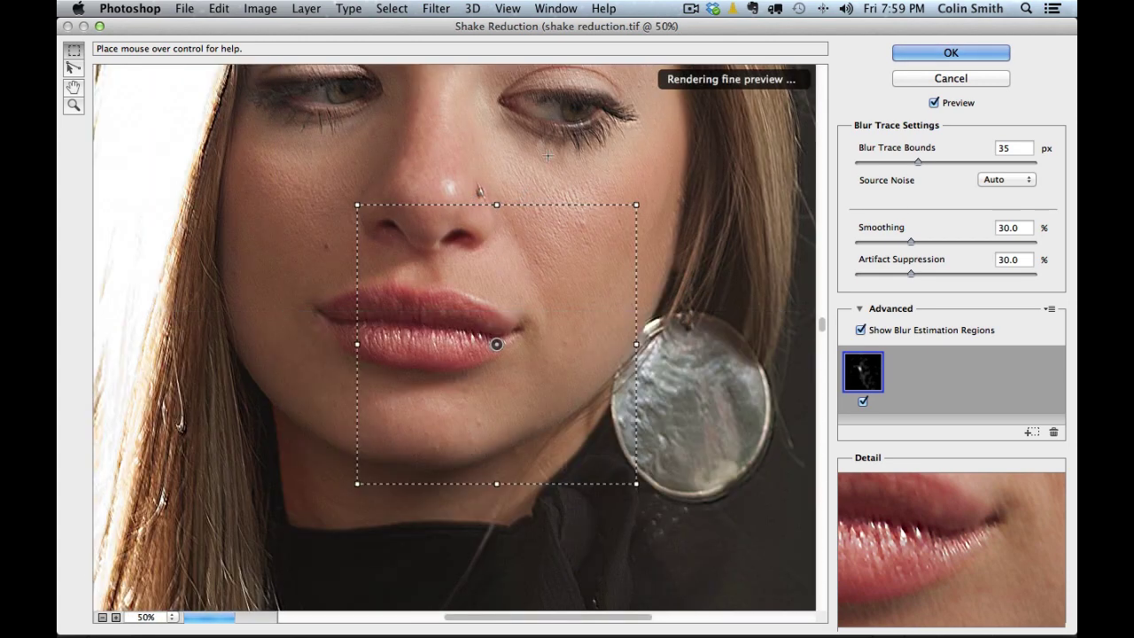
drag(525, 156, 534, 301)
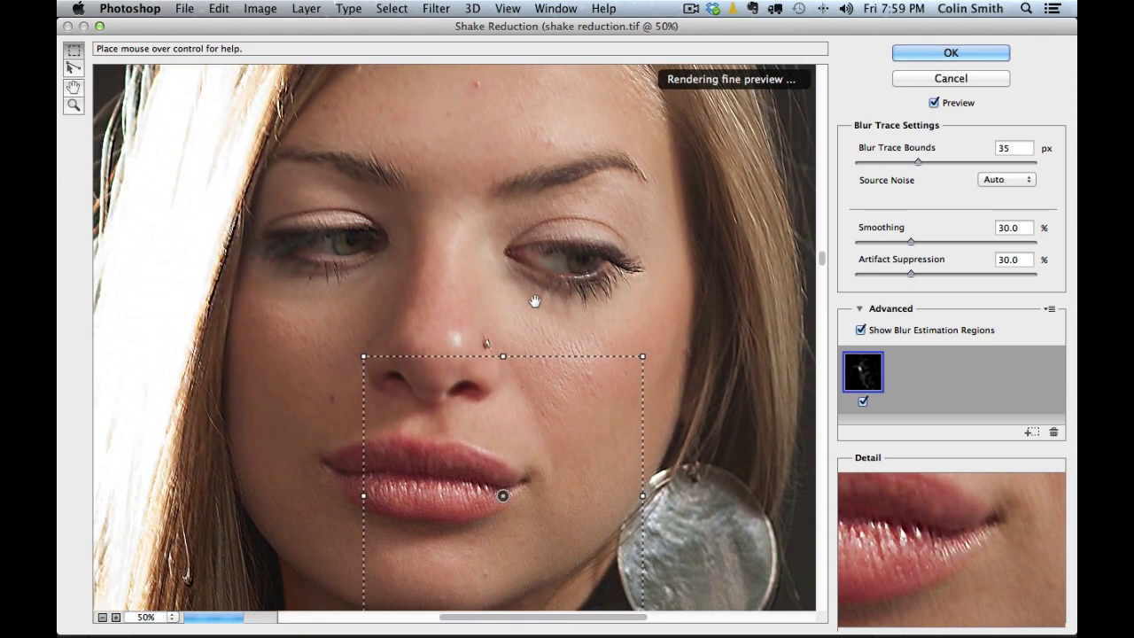
click(934, 103)
click(934, 103)
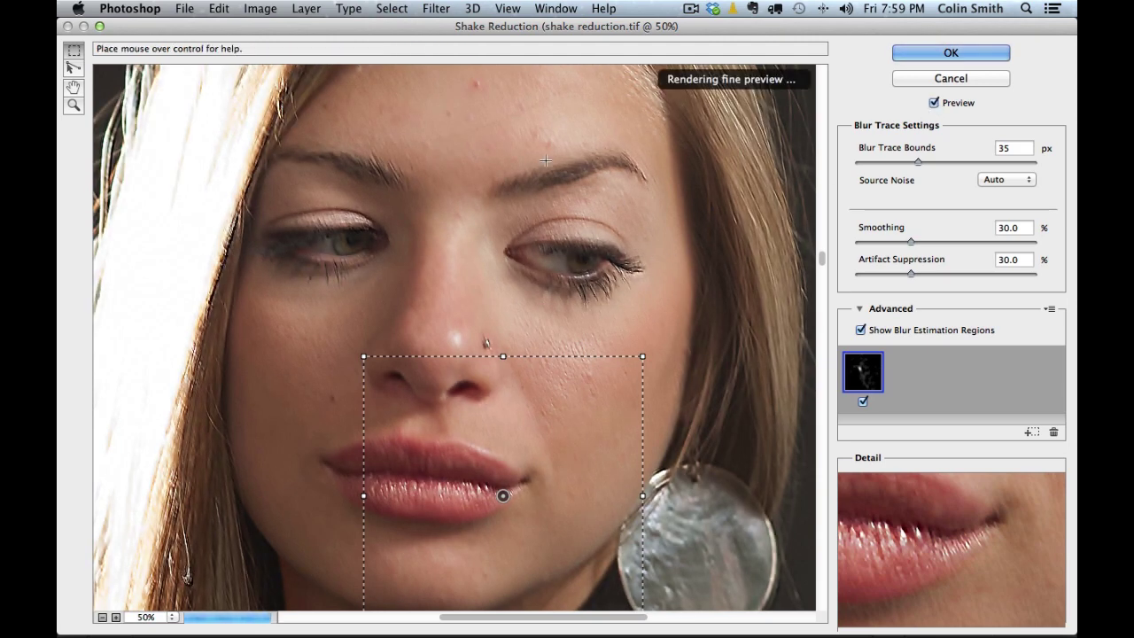
- Compare the corrected face with the original at actual pixels, view the full portrait, and leave Shake Reduction without applying it
click(174, 616)
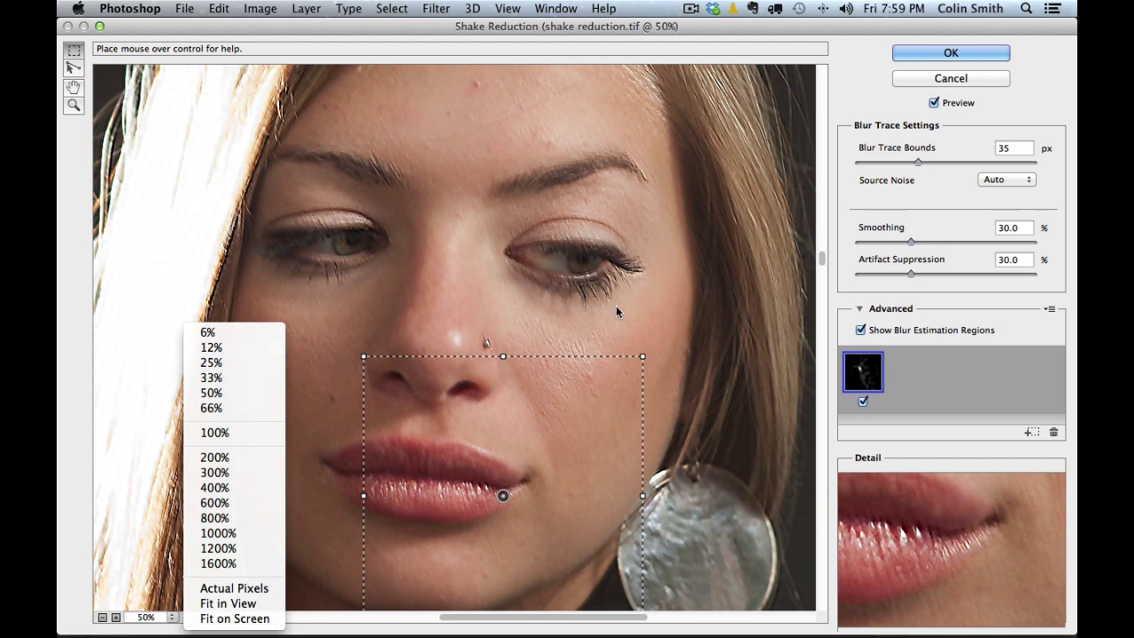
click(210, 590)
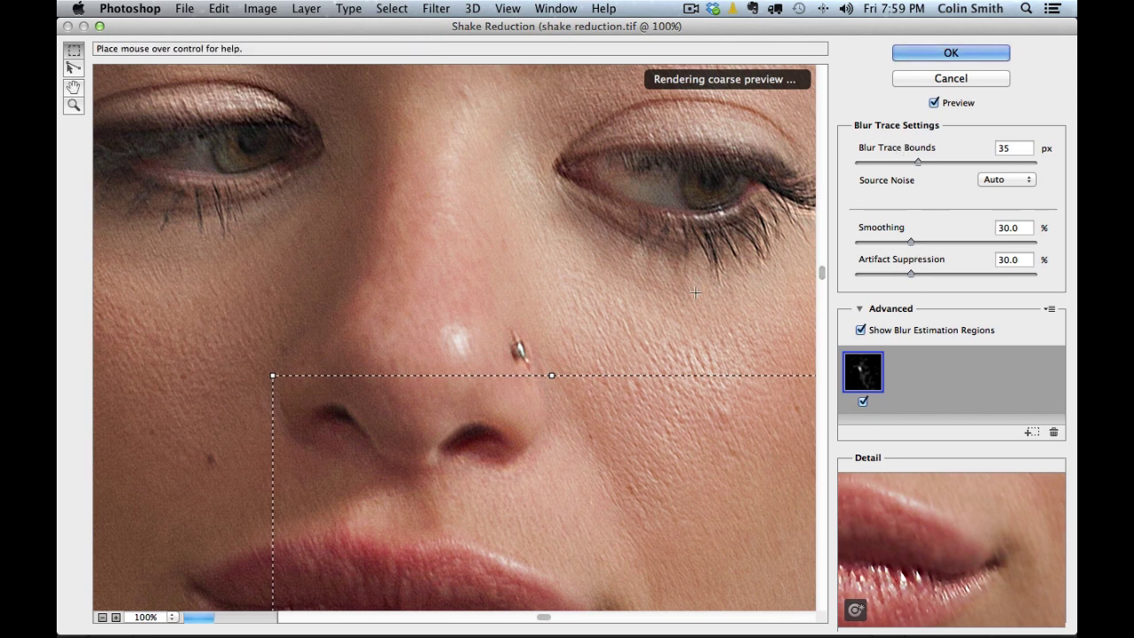
click(934, 102)
click(934, 103)
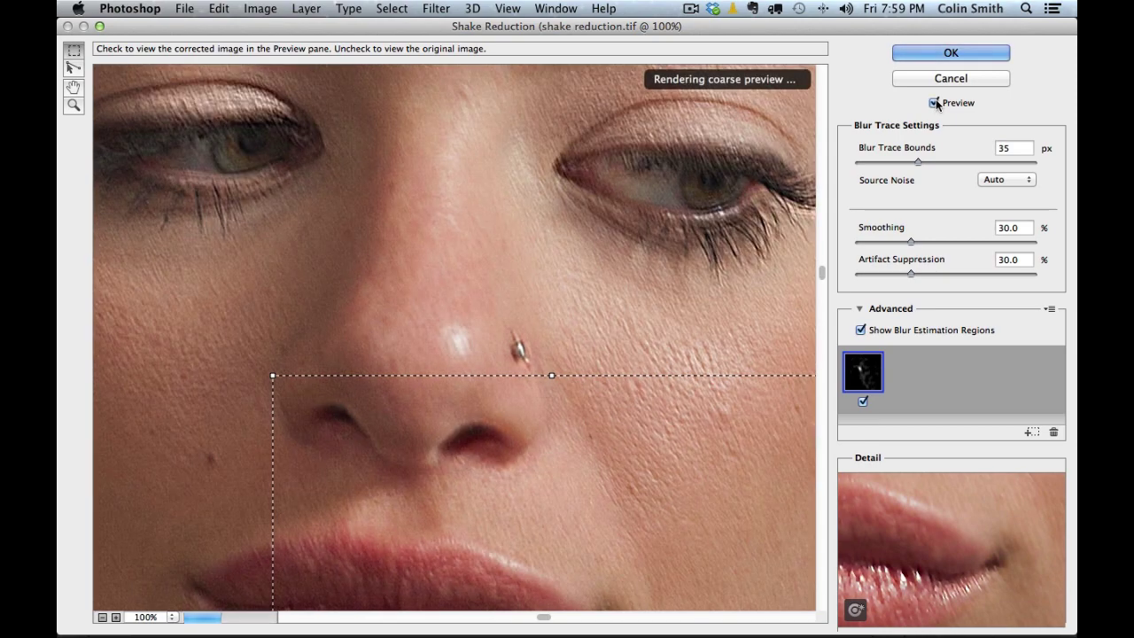
click(172, 617)
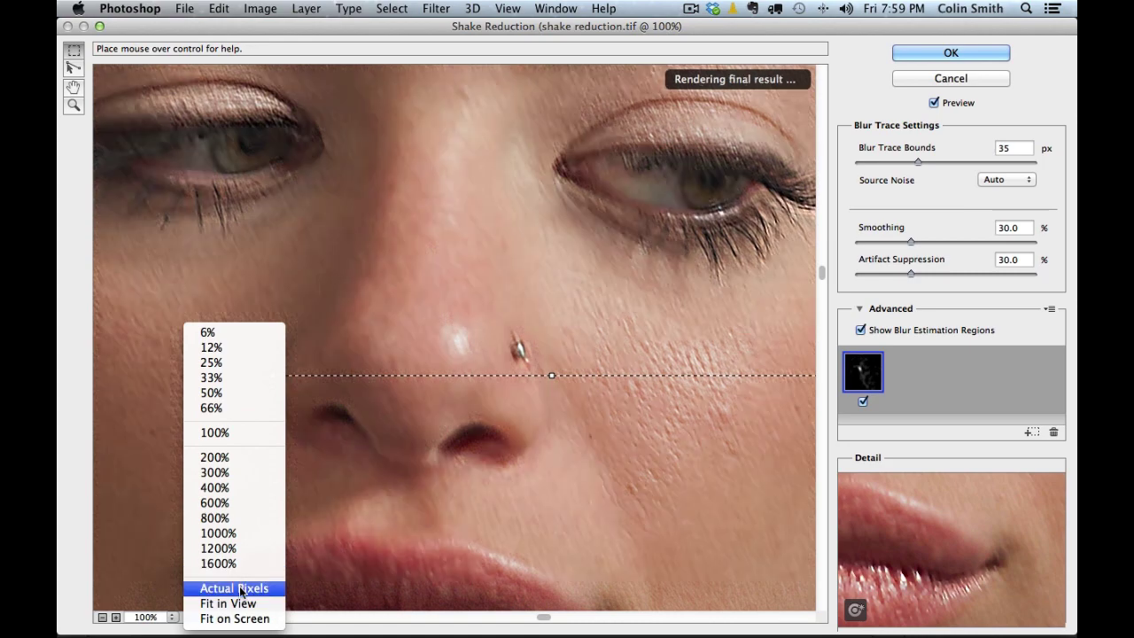
click(239, 618)
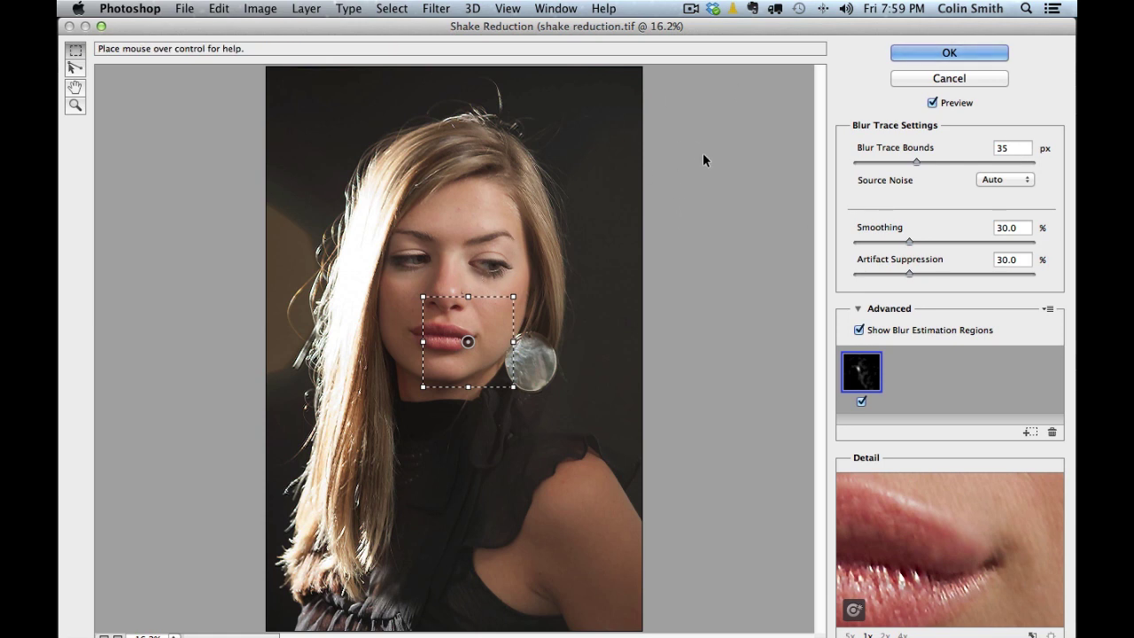
click(936, 76)
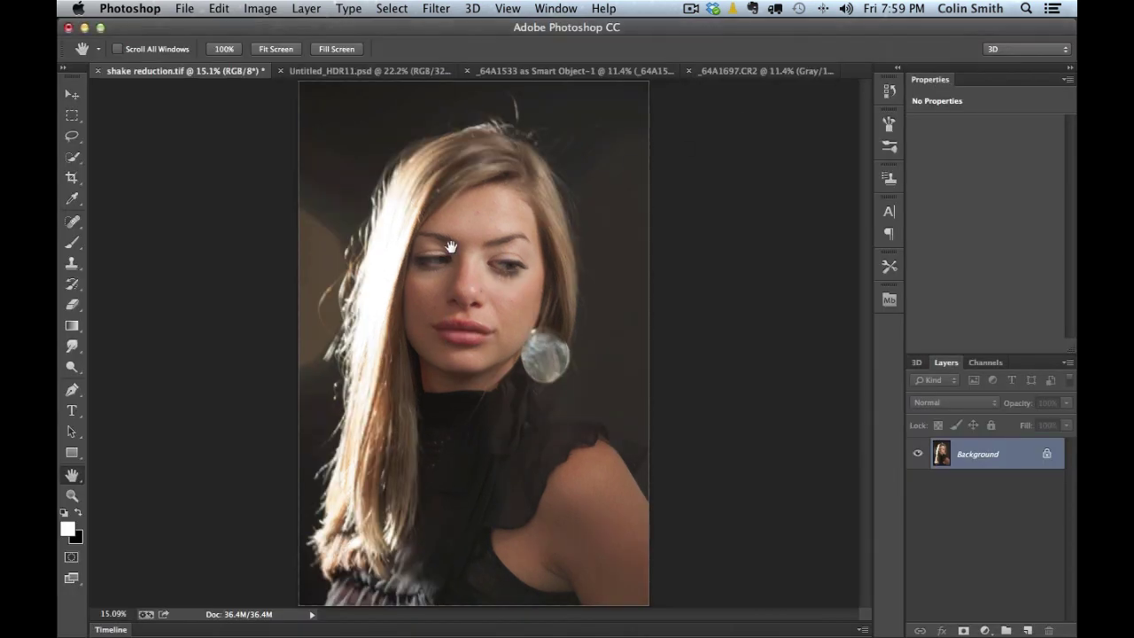
- In Untitled_HDR11.psd, enable the file handling preference to use Adobe Camera Raw to convert documents from 32 bit to 16/8 bit
click(357, 71)
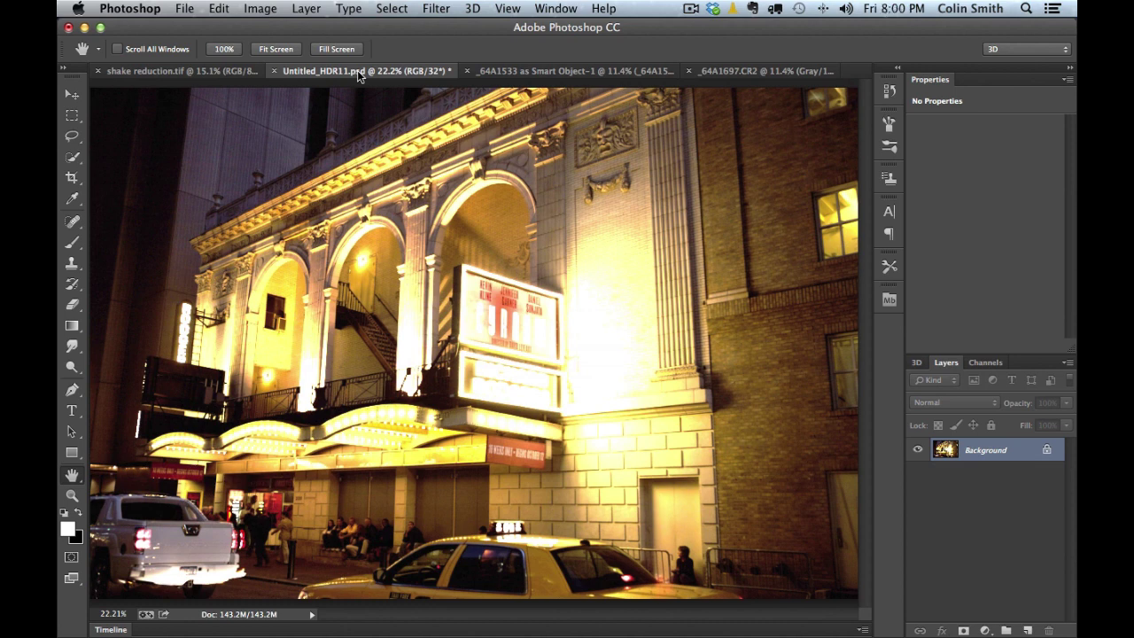
click(142, 7)
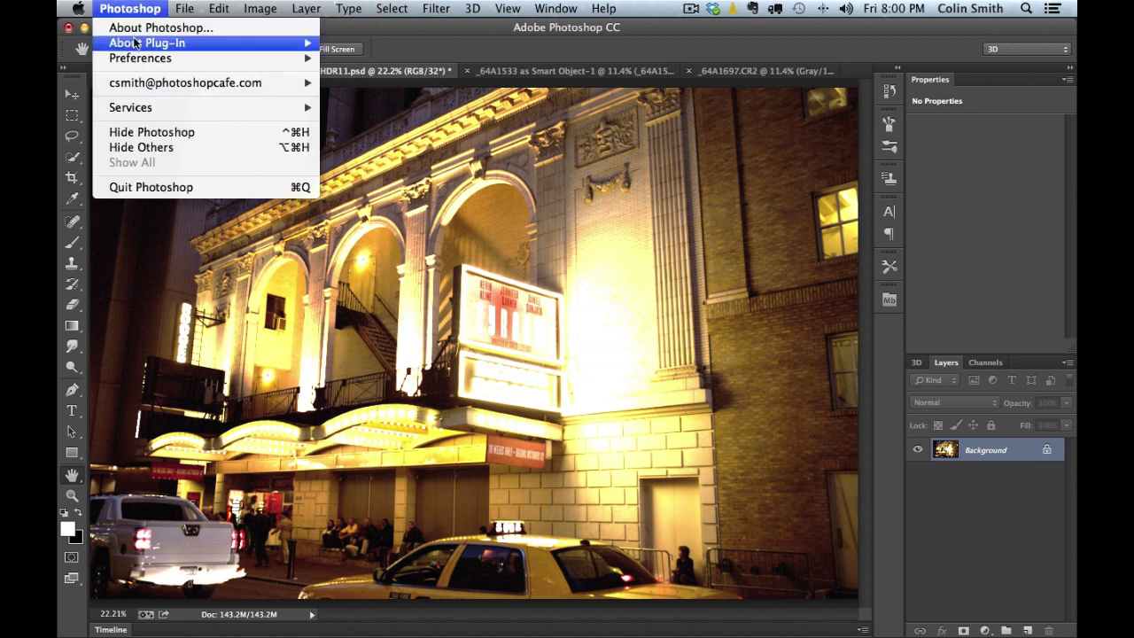
mouse_move(175, 58)
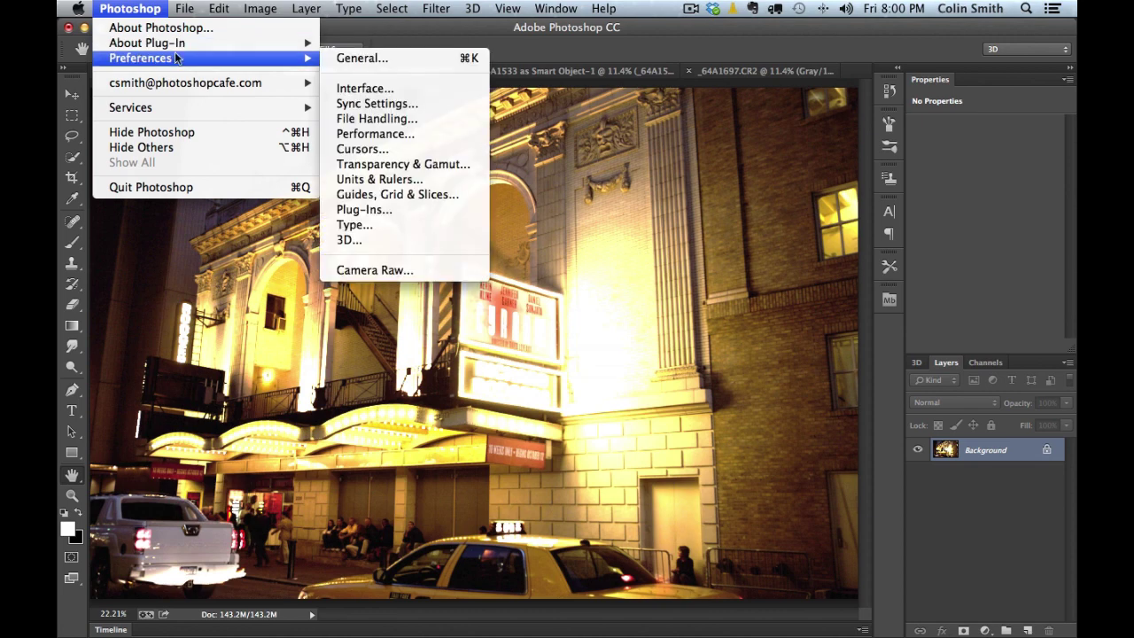
click(396, 119)
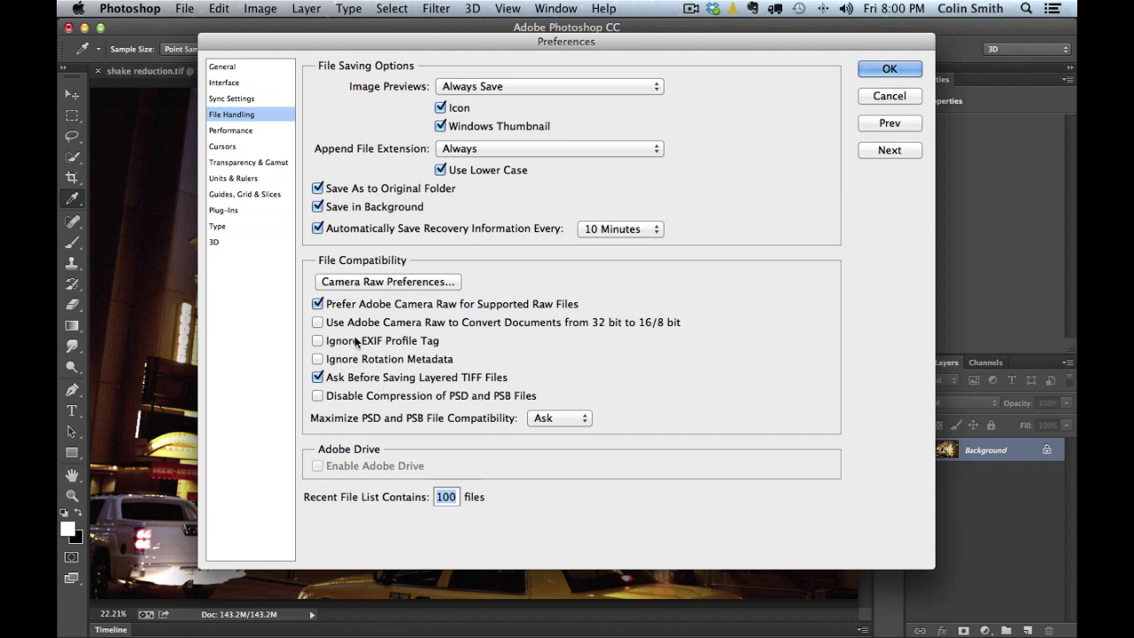
click(397, 323)
click(885, 70)
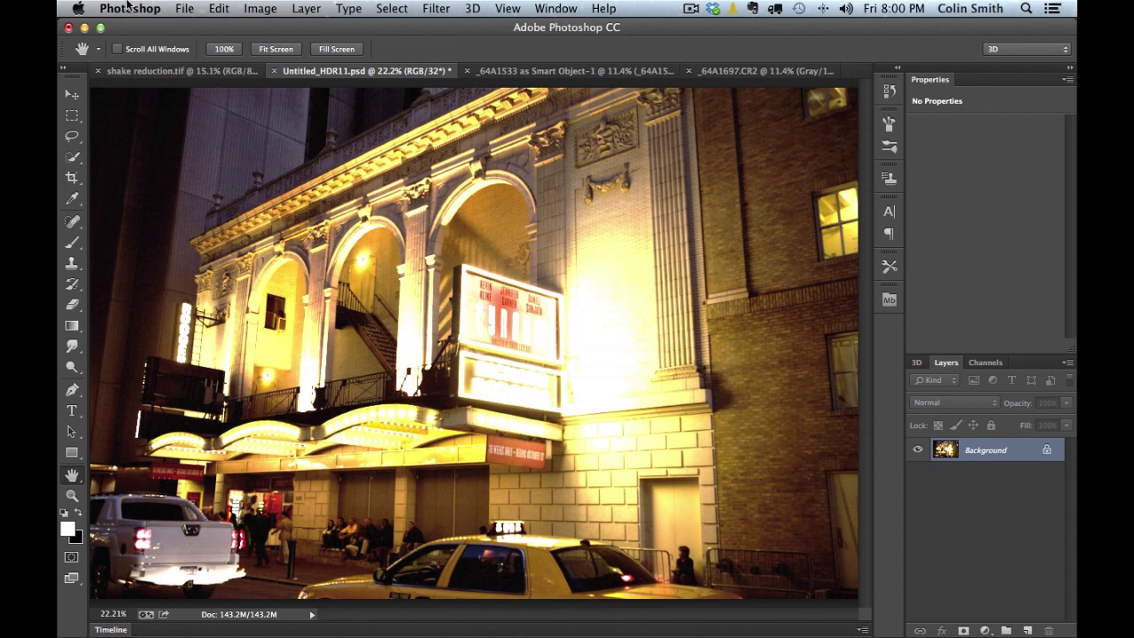
- Start converting the HDR theatre image to 8 Bits/Channel through Camera Raw
click(185, 8)
mouse_move(241, 4)
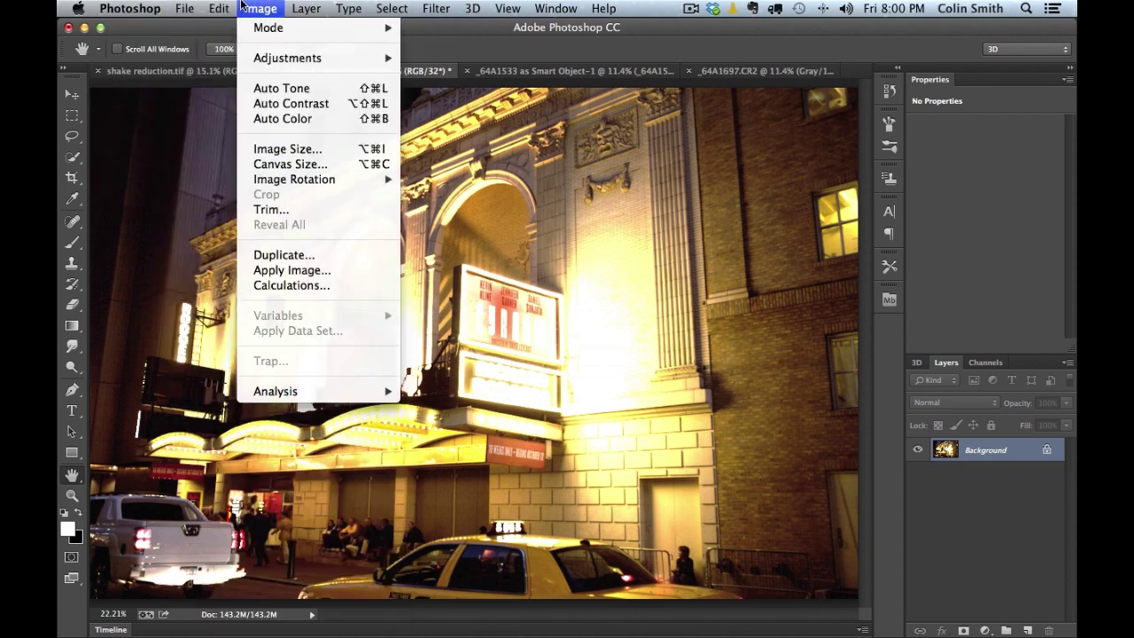
mouse_move(280, 35)
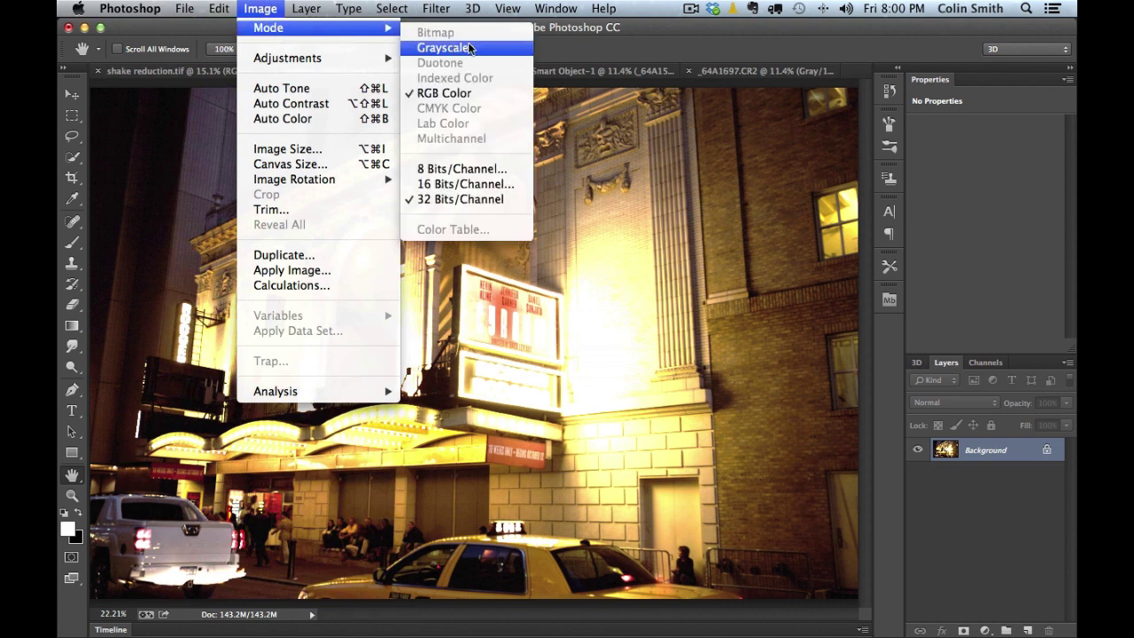
click(472, 170)
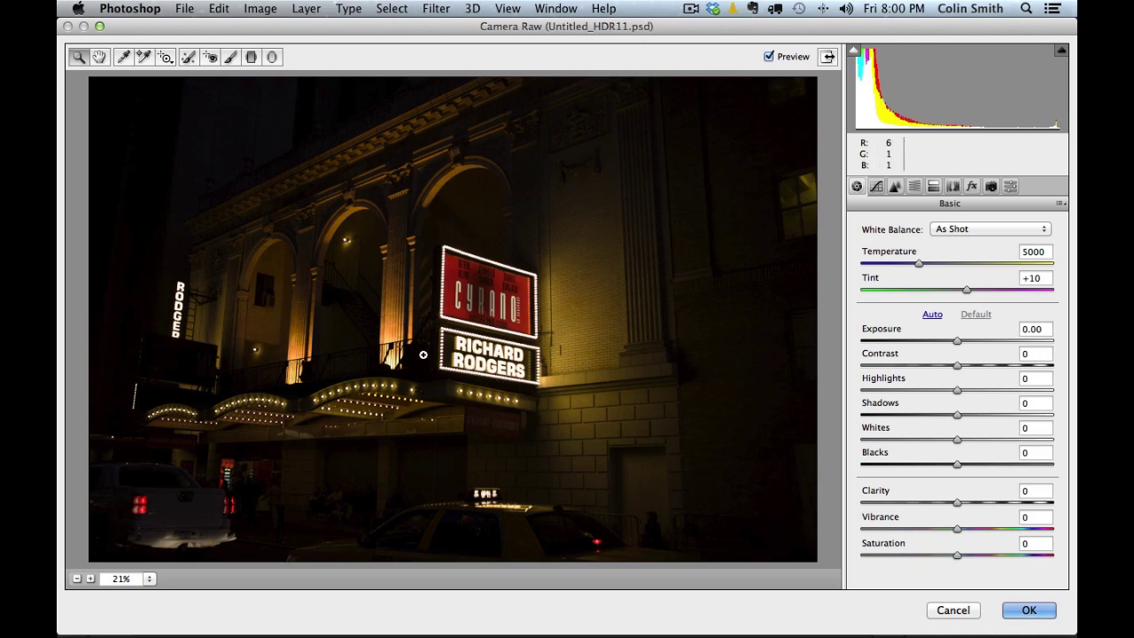
- Set the exposure to +2.25 and temperature to 3800, and sample the white balance from the red theatre sign for a tint of +12
mouse_move(955, 341)
mouse_down()
mouse_move(975, 340)
mouse_move(971, 328)
mouse_up()
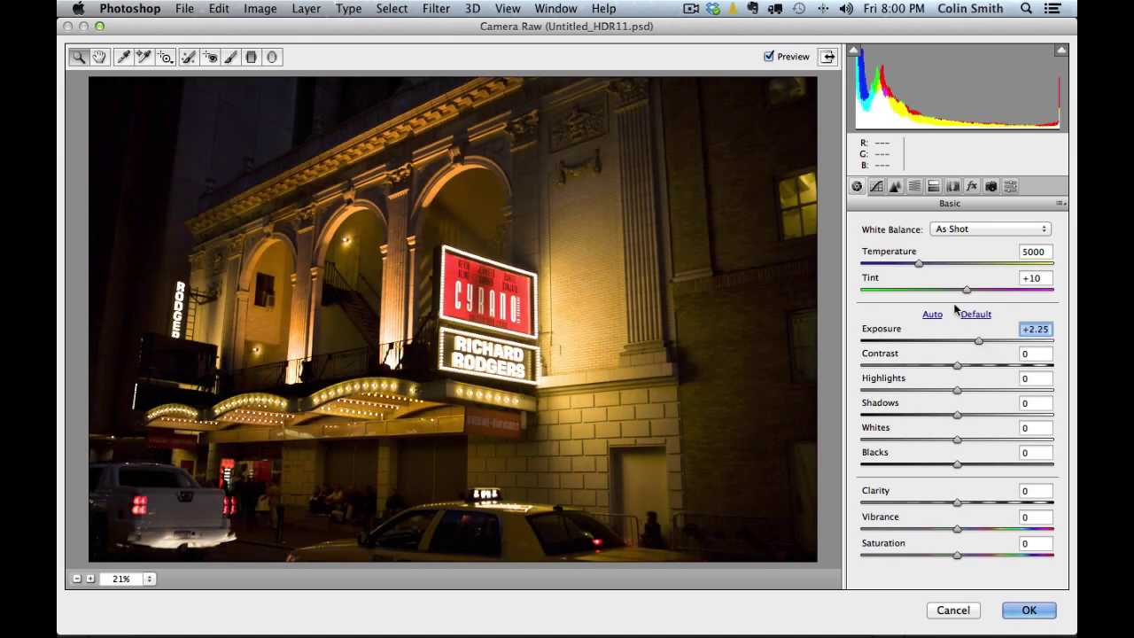
drag(922, 268, 895, 265)
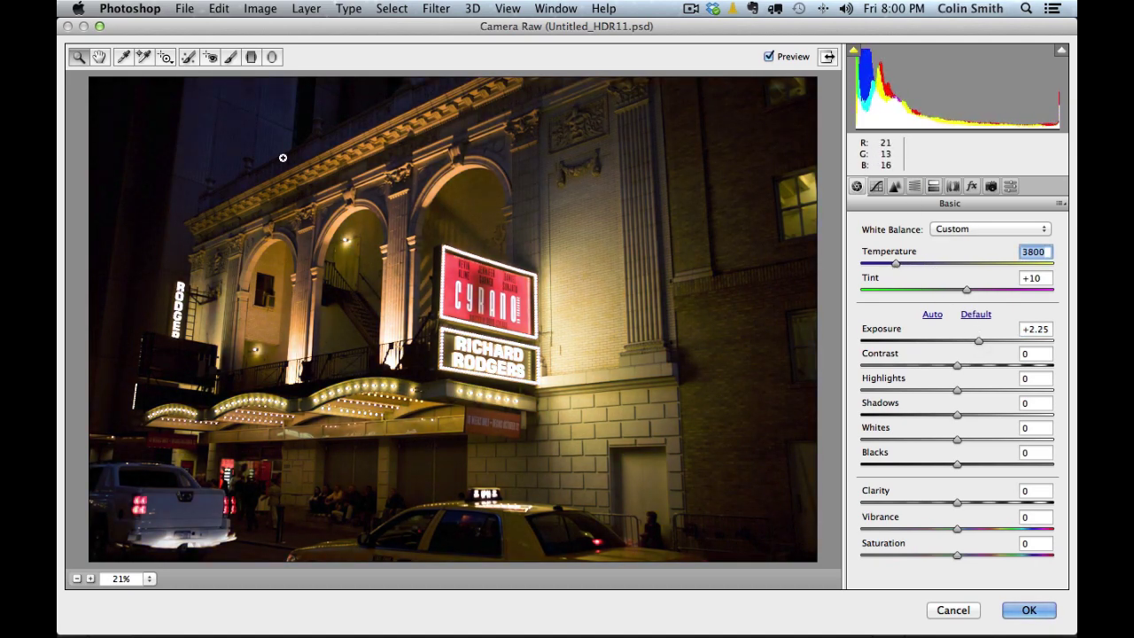
click(127, 58)
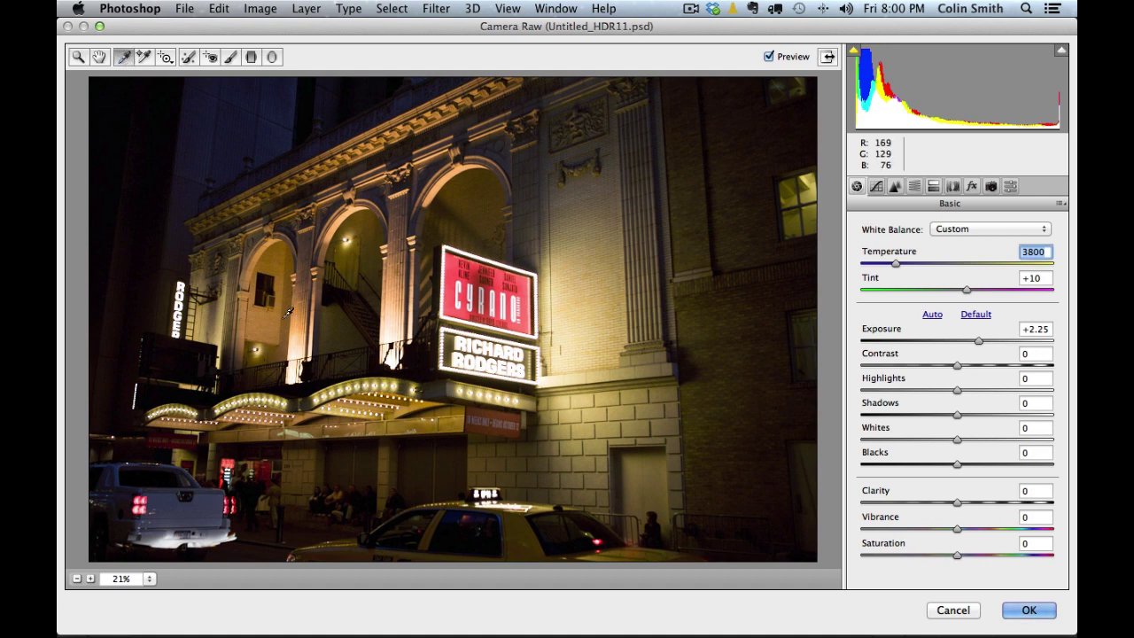
click(460, 277)
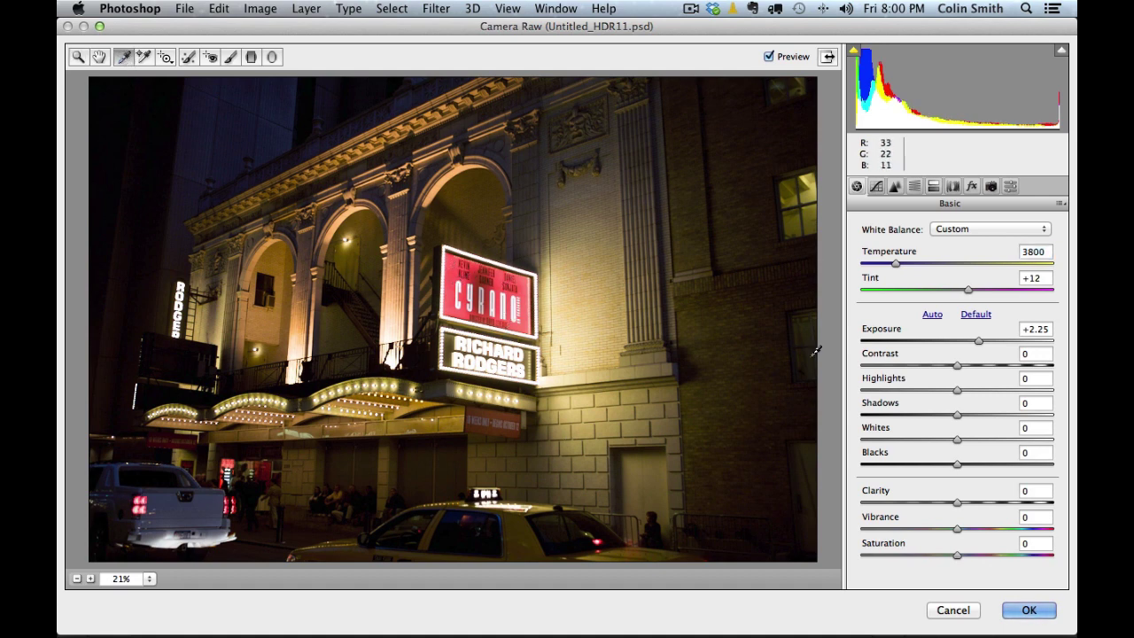
- Adjust the tones to exposure +2.75, contrast +7, highlights -76 and shadows +41
drag(957, 365, 979, 344)
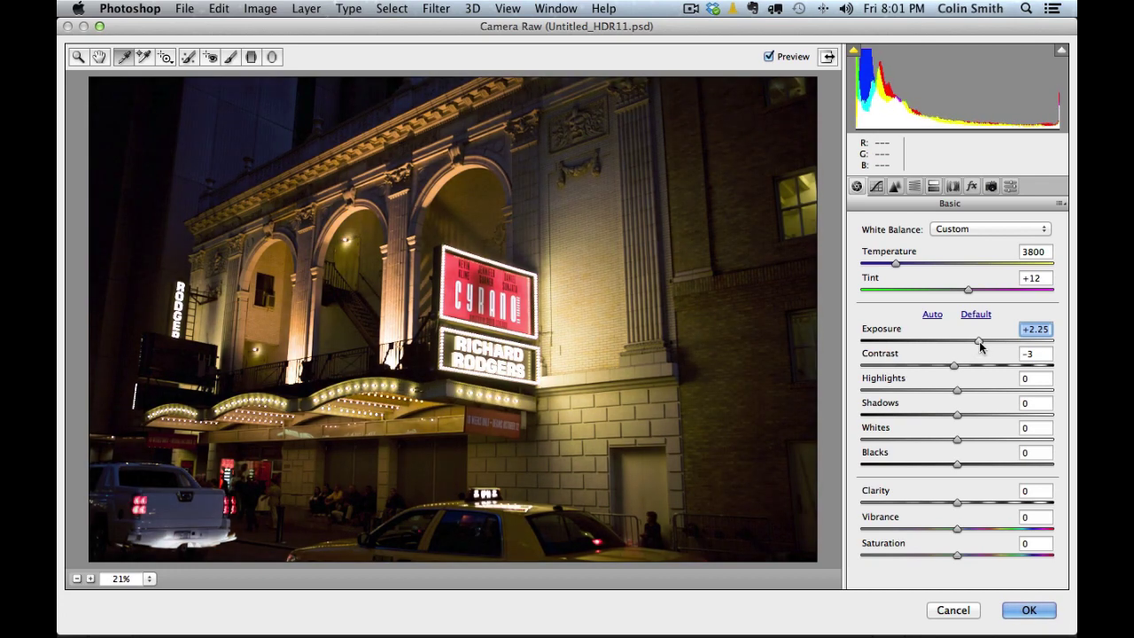
drag(955, 392, 883, 399)
drag(957, 416, 997, 416)
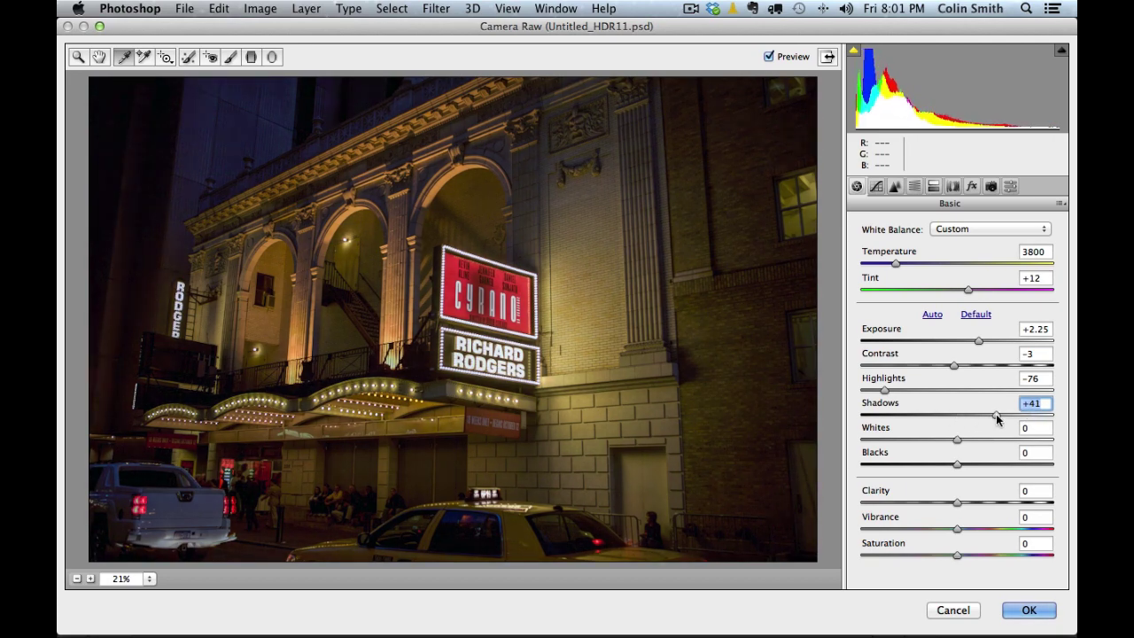
drag(955, 366, 984, 347)
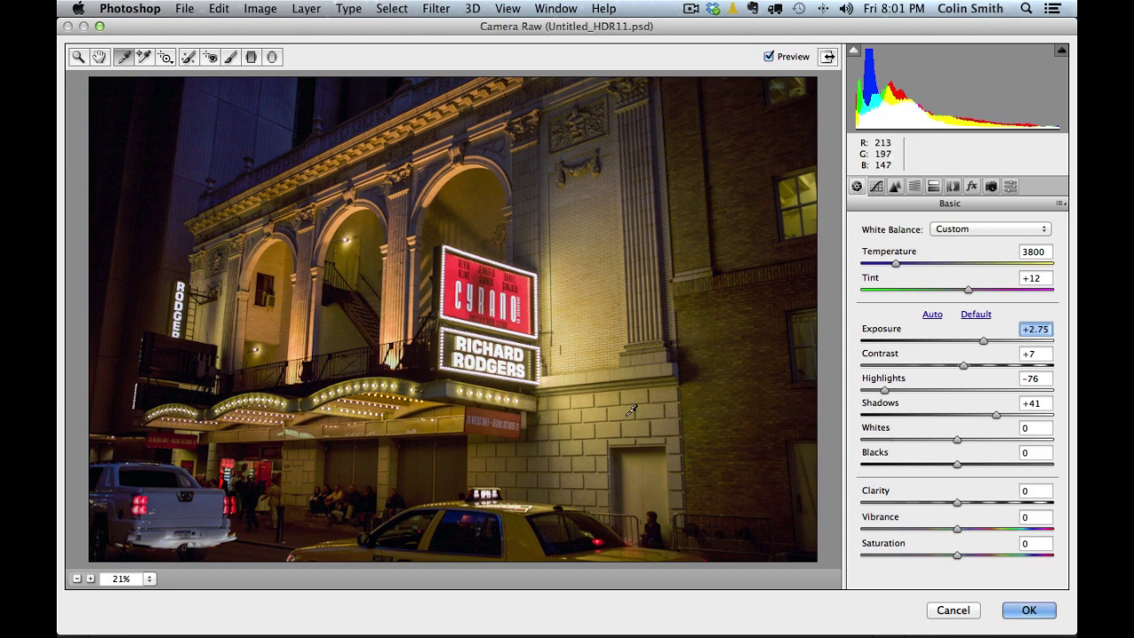
- Set the blacks to +4 and clarity to +18, and compare the adjusted theatre image with the original
drag(949, 469, 999, 505)
drag(1022, 504, 973, 507)
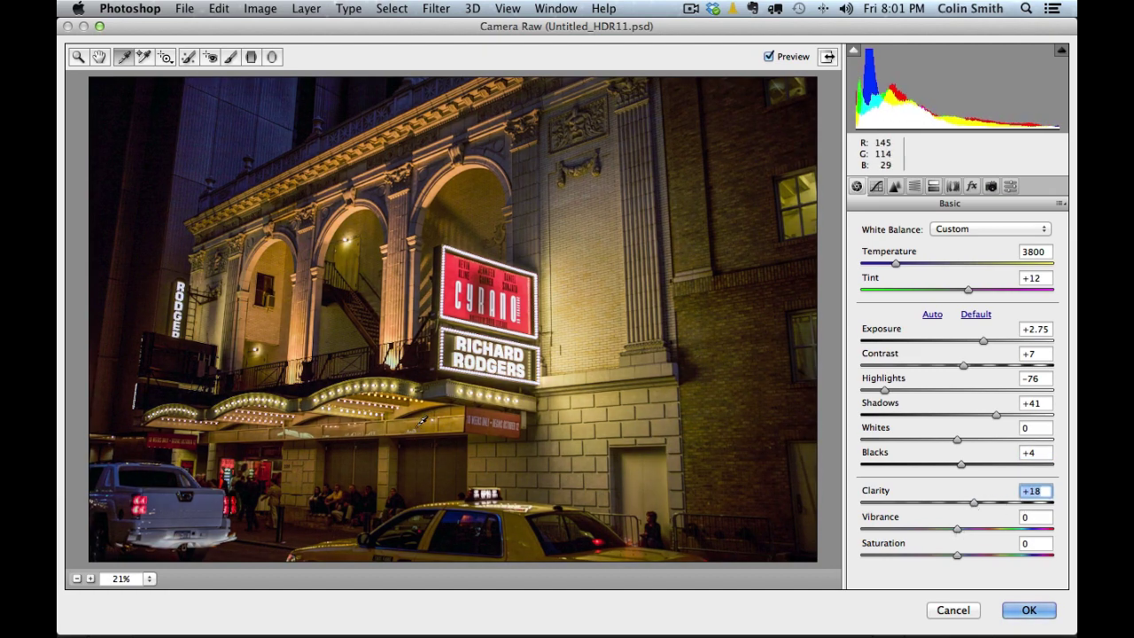
click(768, 57)
click(769, 57)
- Cool the theatre image to a temperature of 3150 and lower the exposure to +2.60
drag(896, 264, 884, 263)
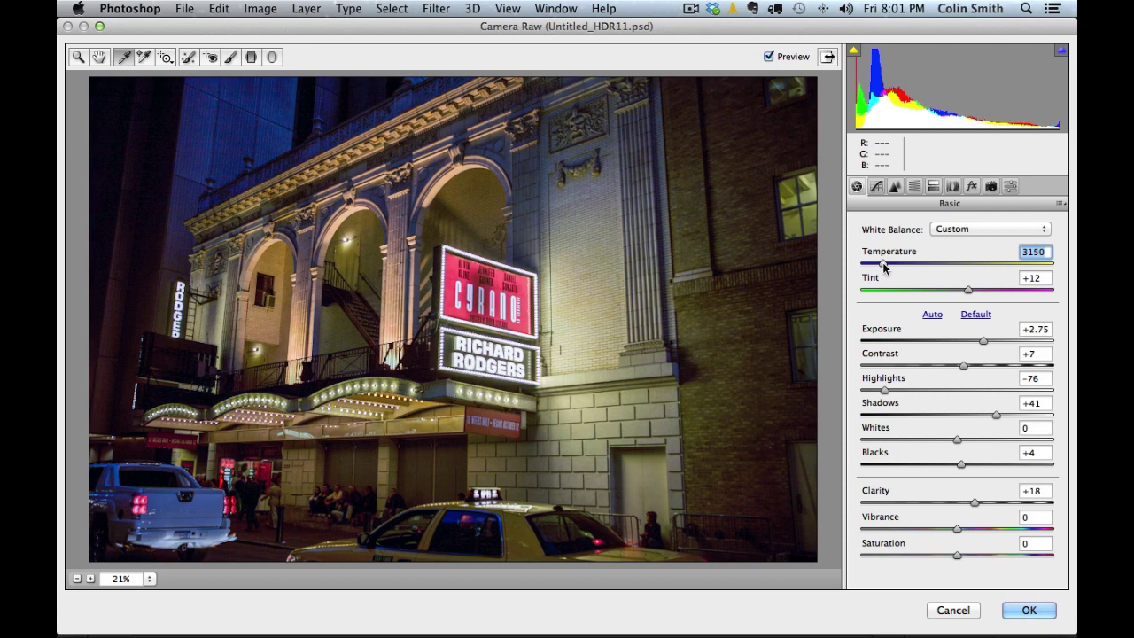
click(980, 341)
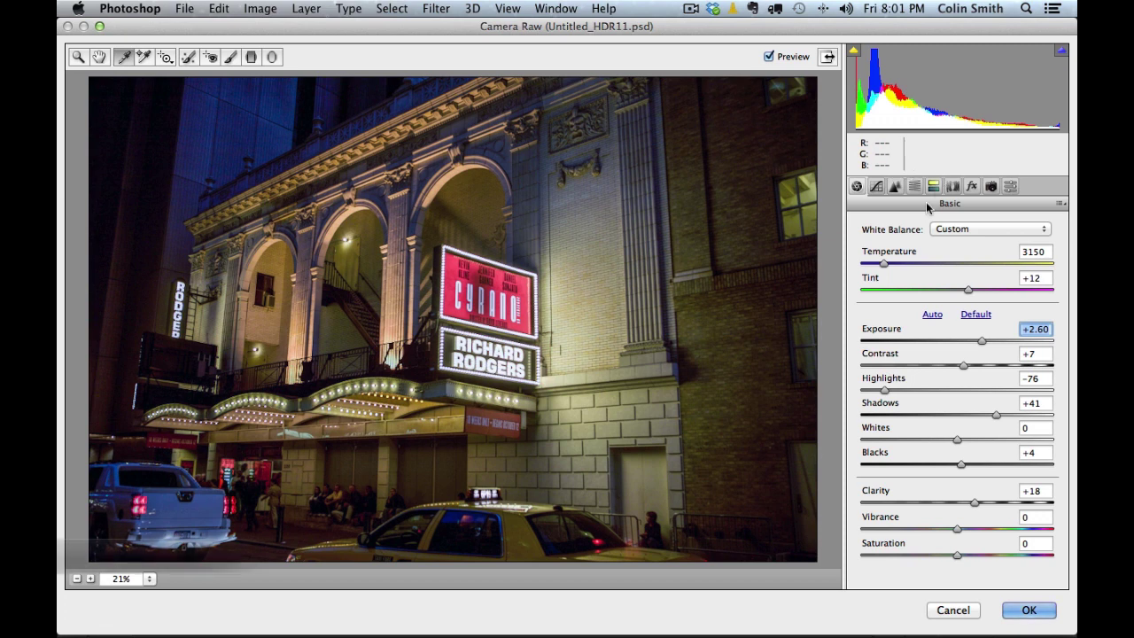
- Reduce the theatre image's saturation to -18 and apply the Camera Raw tone mapping
mouse_move(957, 555)
mouse_down()
mouse_move(908, 555)
mouse_move(940, 555)
mouse_up()
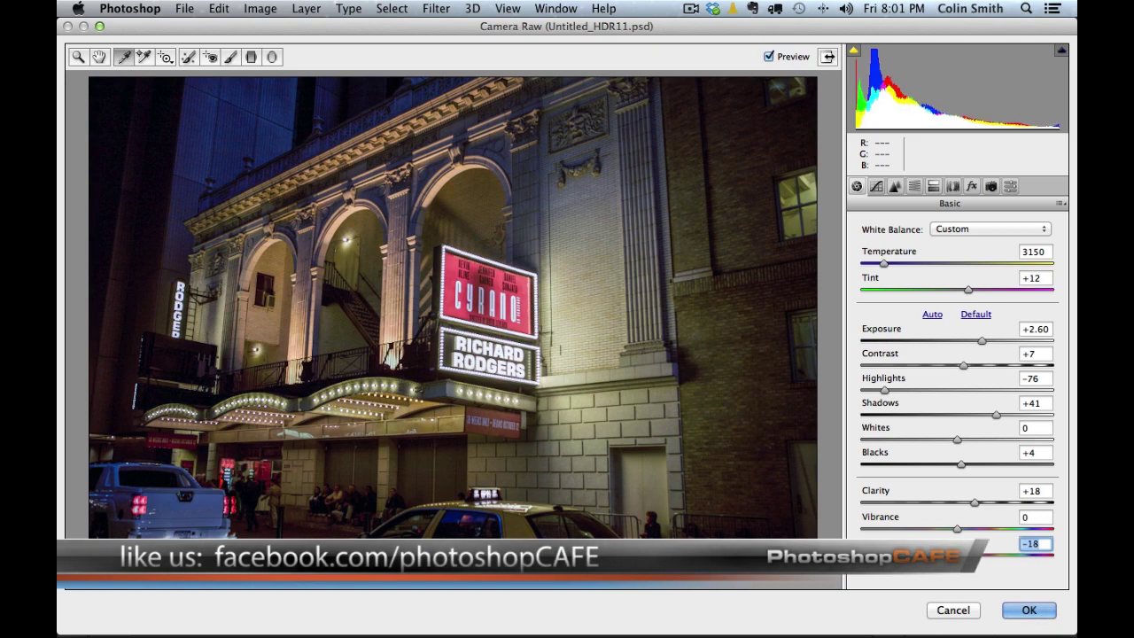
click(1030, 610)
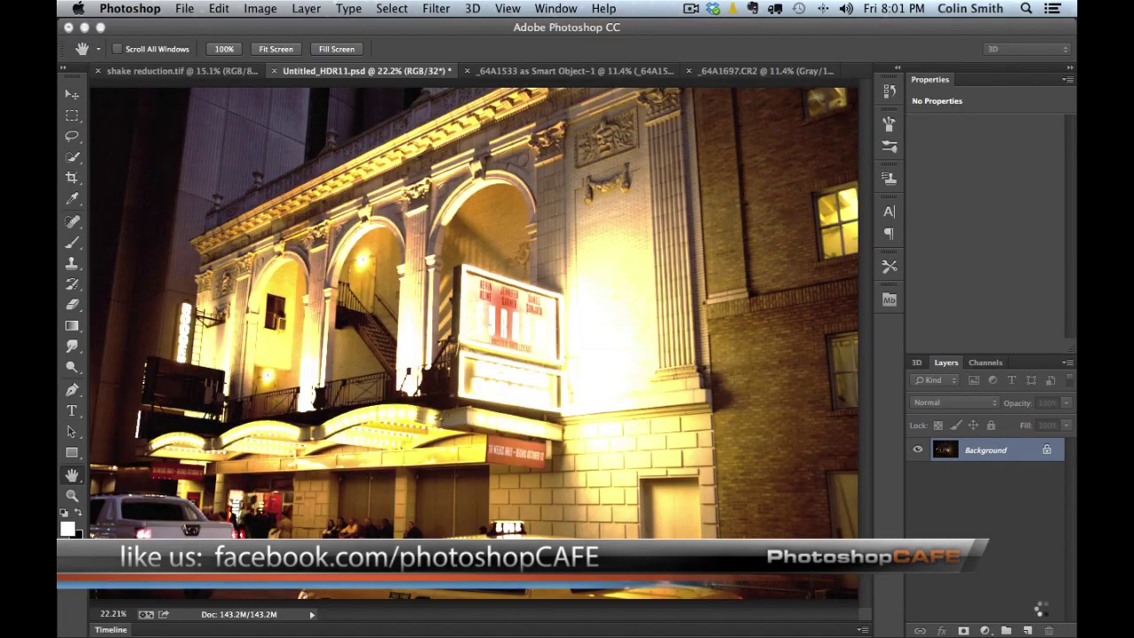
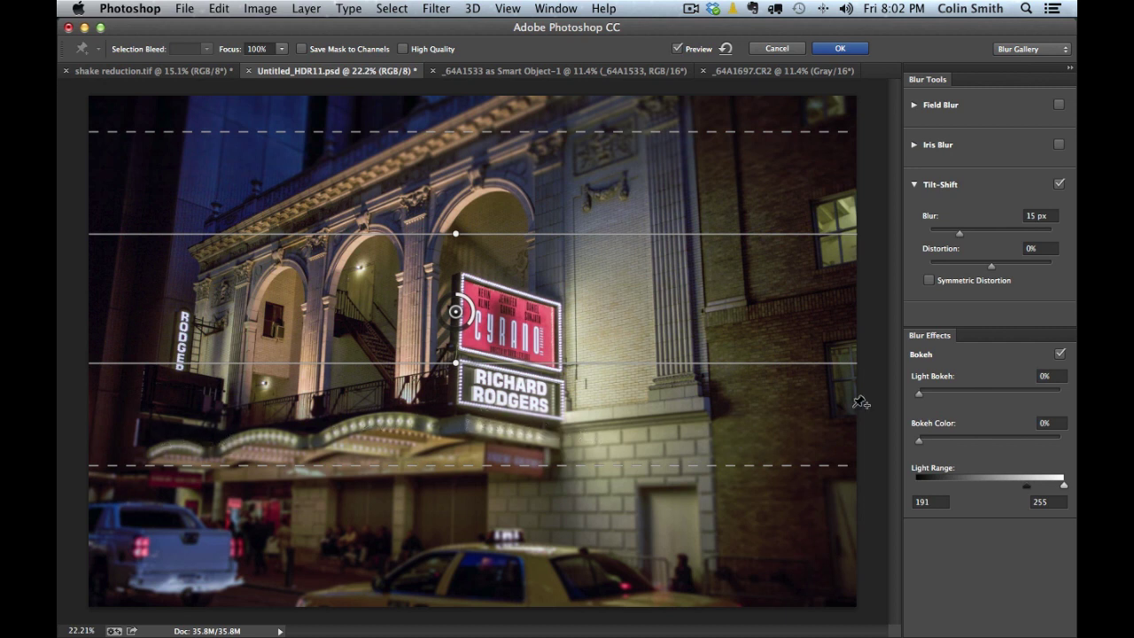
- Apply the Tilt-Shift blur with 64% light bokeh, 88% bokeh color and a light range of 191 to 255, after trying 140
drag(920, 397, 1010, 398)
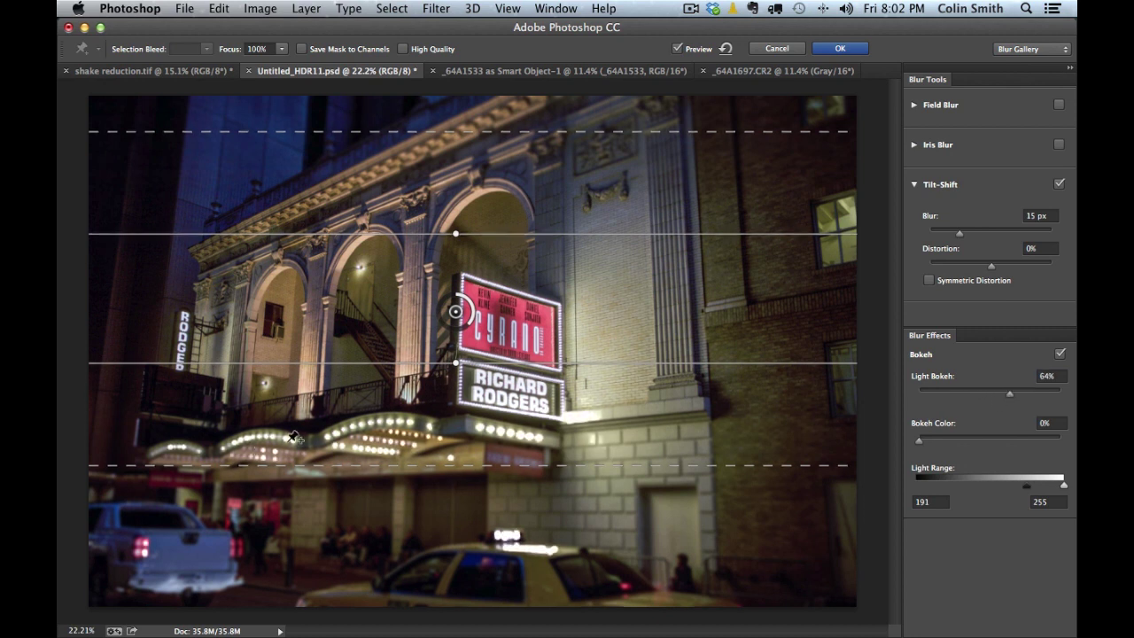
drag(918, 442, 1048, 441)
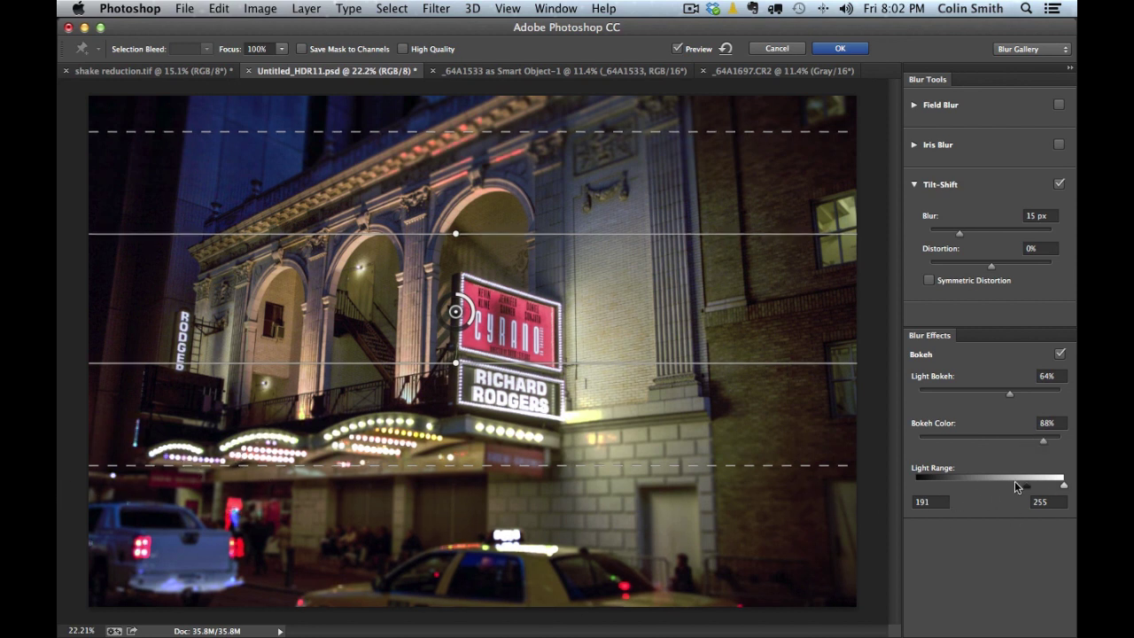
drag(1026, 486, 995, 488)
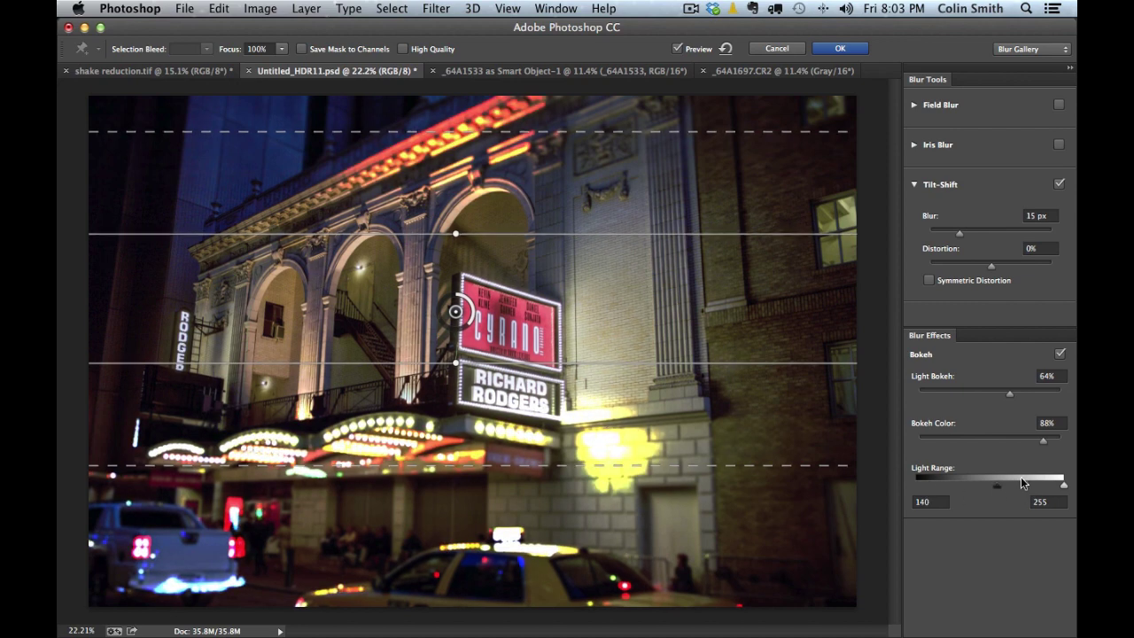
drag(994, 488, 1027, 488)
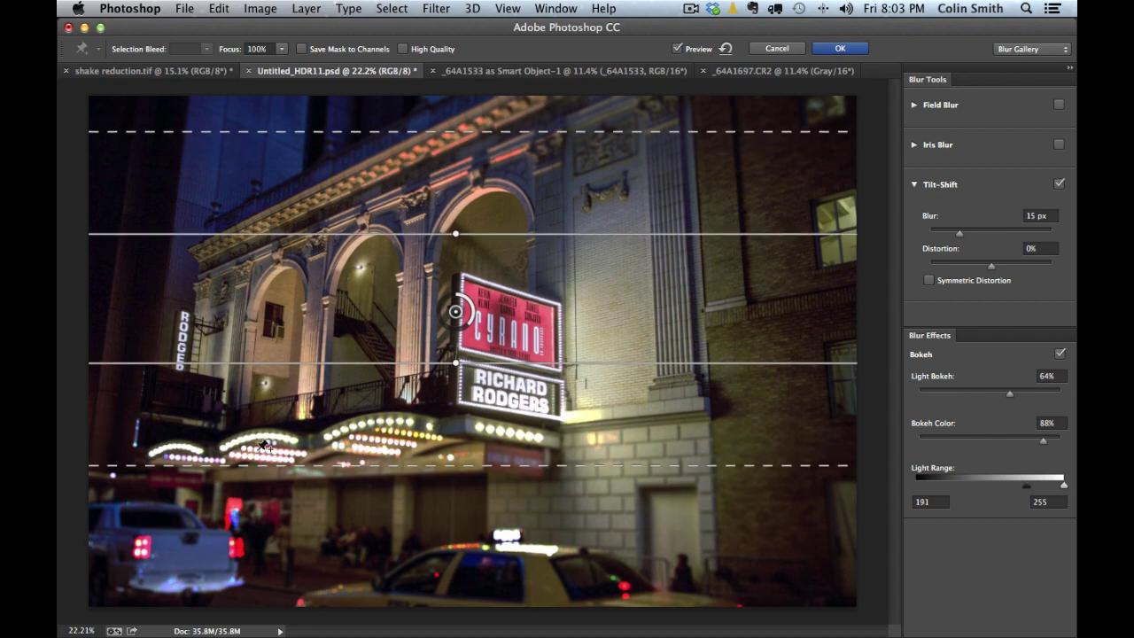
click(837, 49)
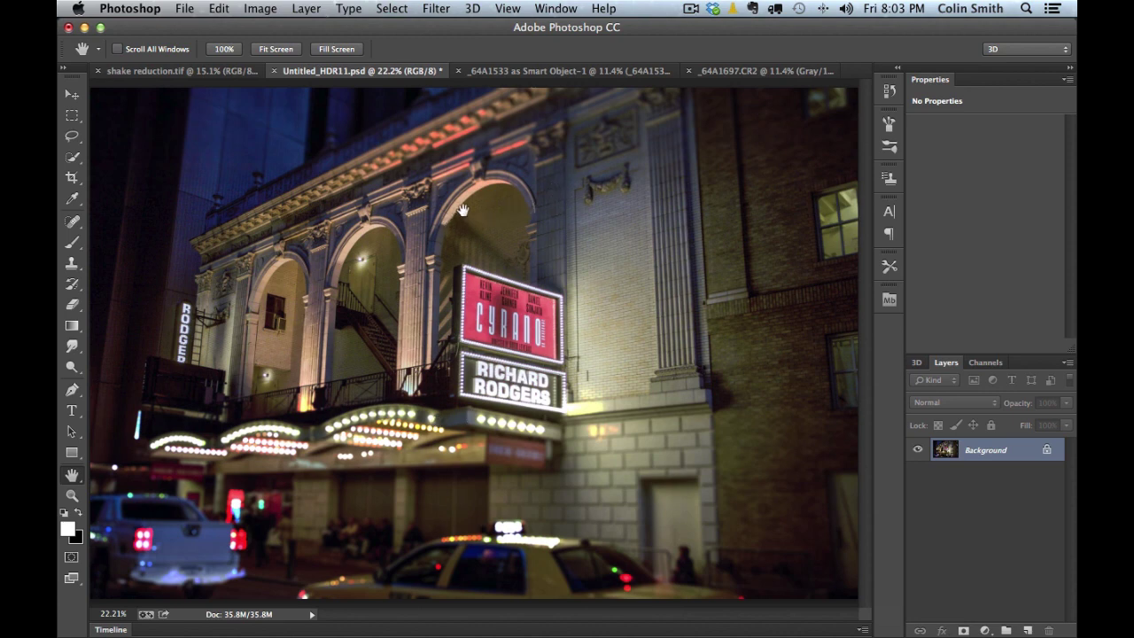
- Open the desert smart object in the Camera Raw filter and set exposure -0.50, contrast +20, blacks -3 and clarity +18
click(556, 71)
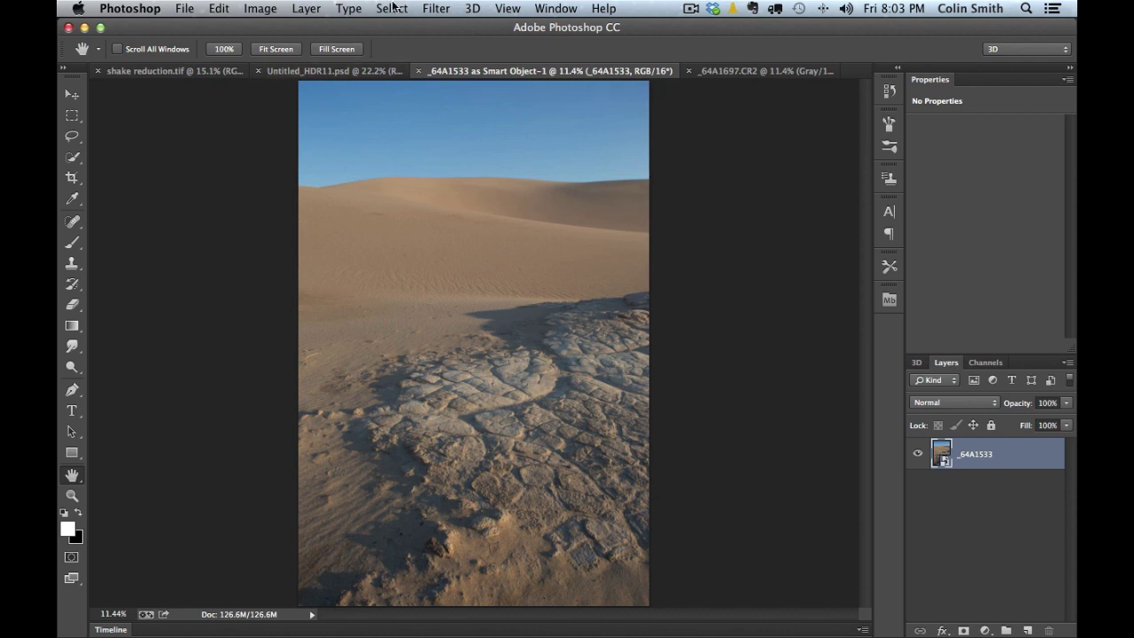
click(450, 7)
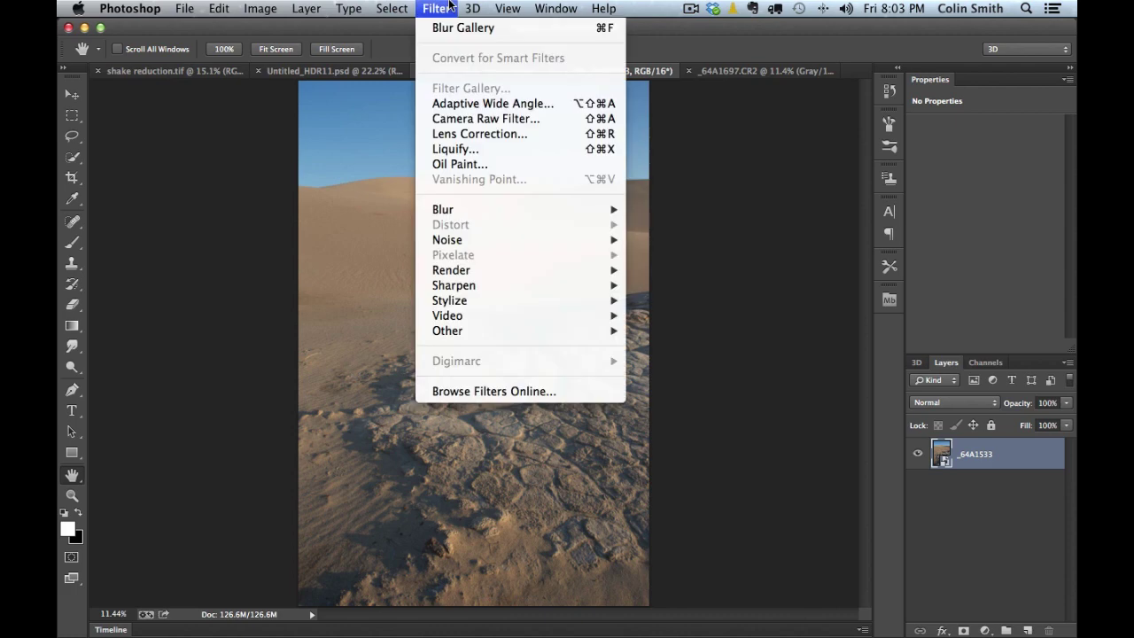
click(457, 118)
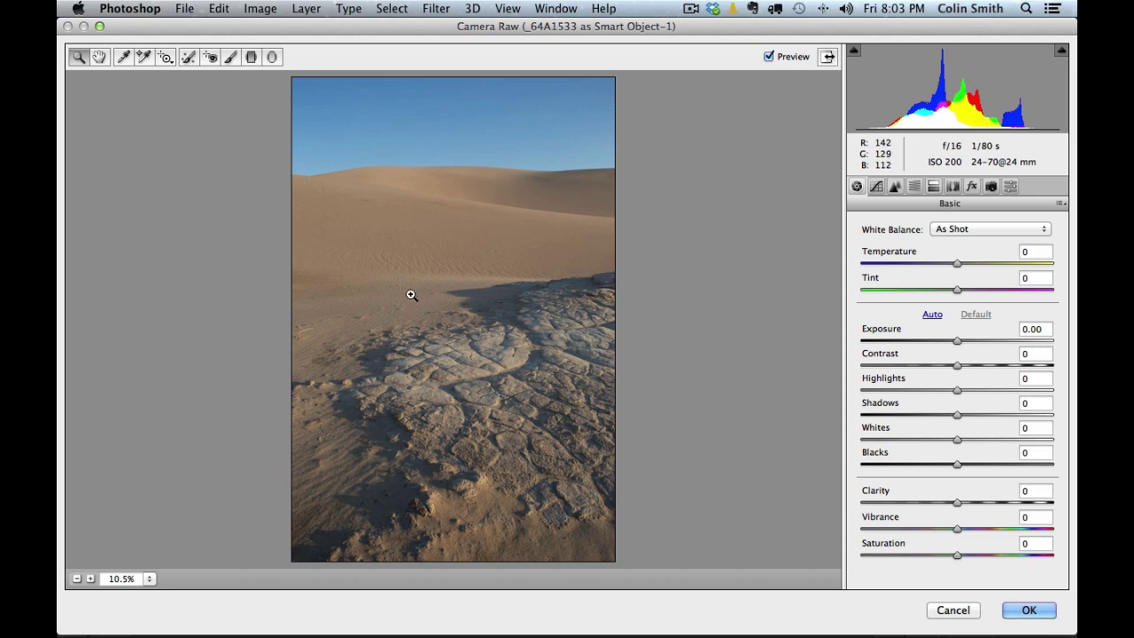
drag(959, 343, 977, 365)
drag(957, 464, 974, 505)
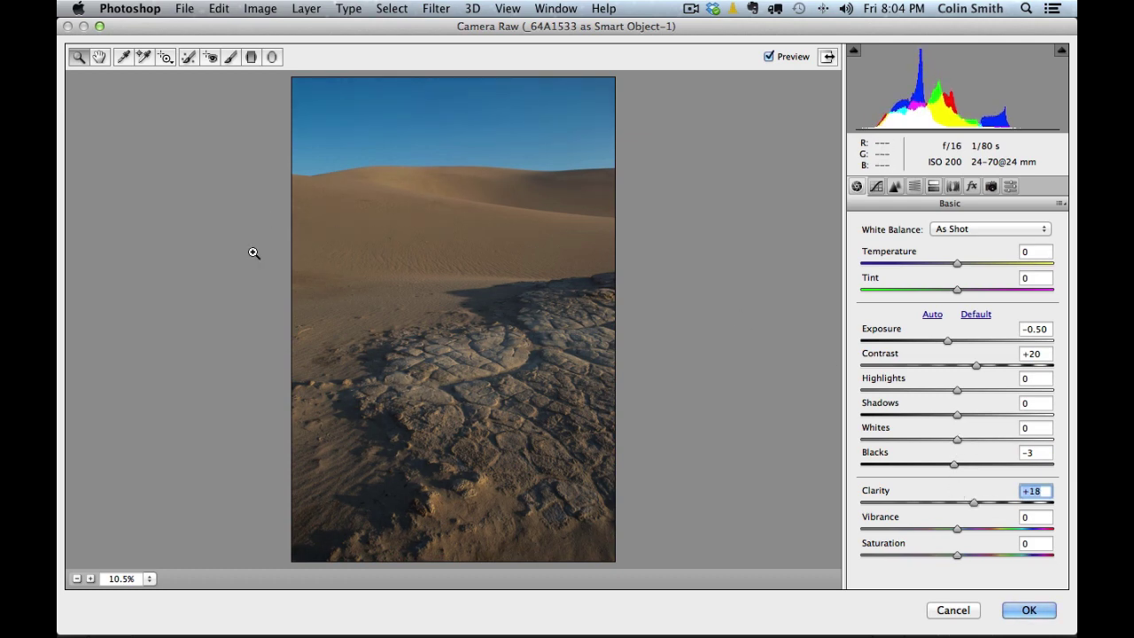
- Add a radial filter fitted to the whole desert image, with temperature -18 and exposure -1.20 outside the ellipse
click(273, 58)
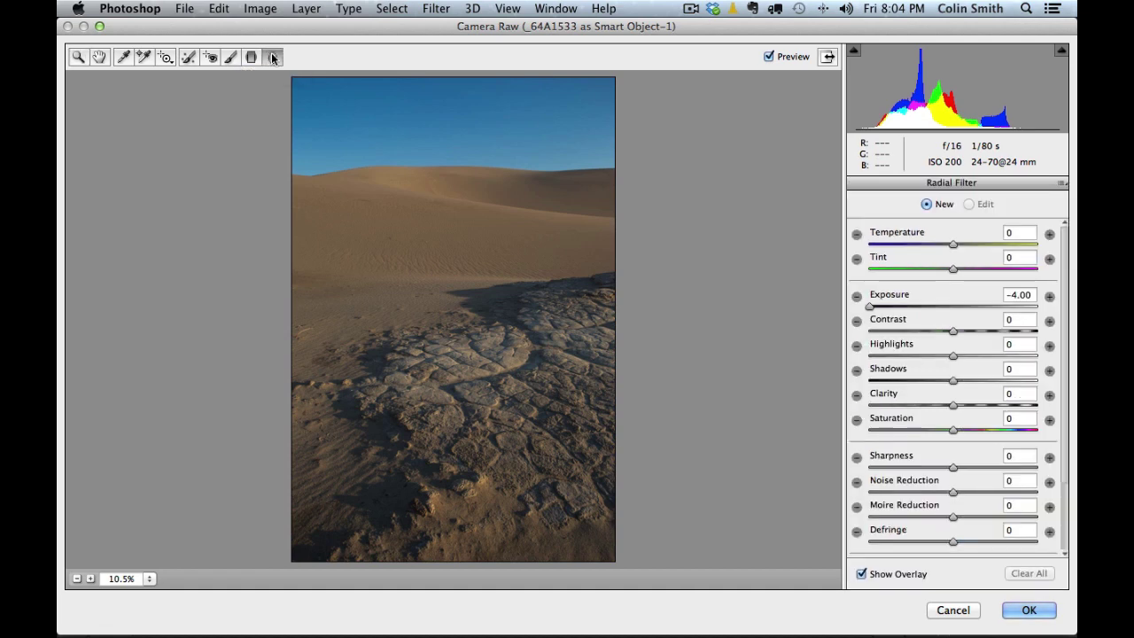
super+double_click(443, 248)
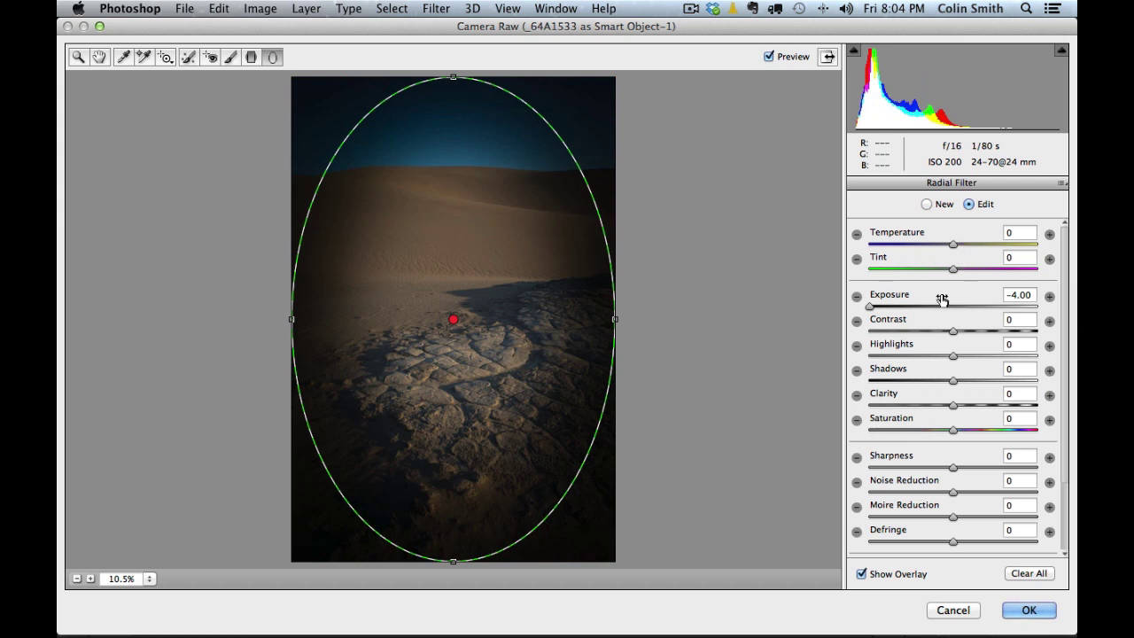
drag(869, 307, 956, 307)
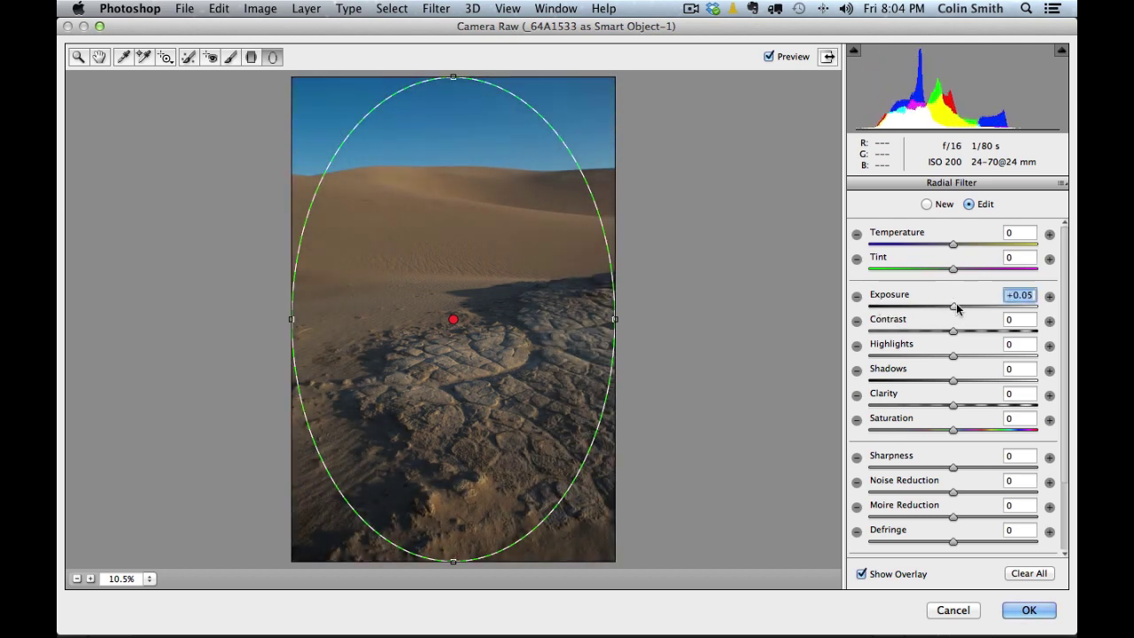
drag(954, 244, 984, 248)
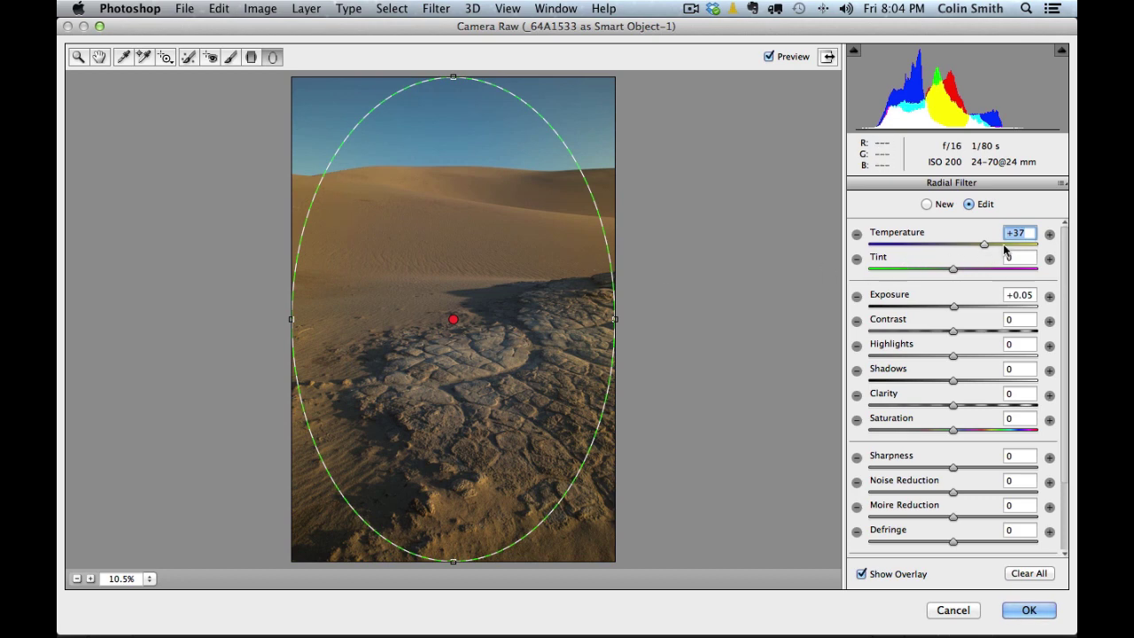
drag(990, 244, 937, 245)
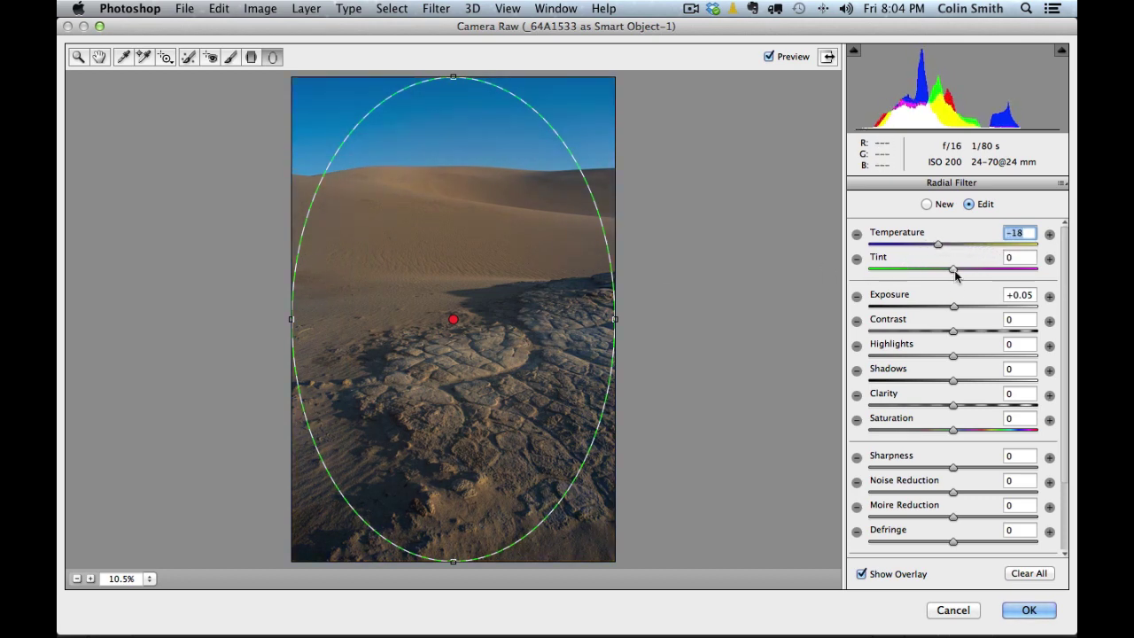
drag(953, 307, 930, 307)
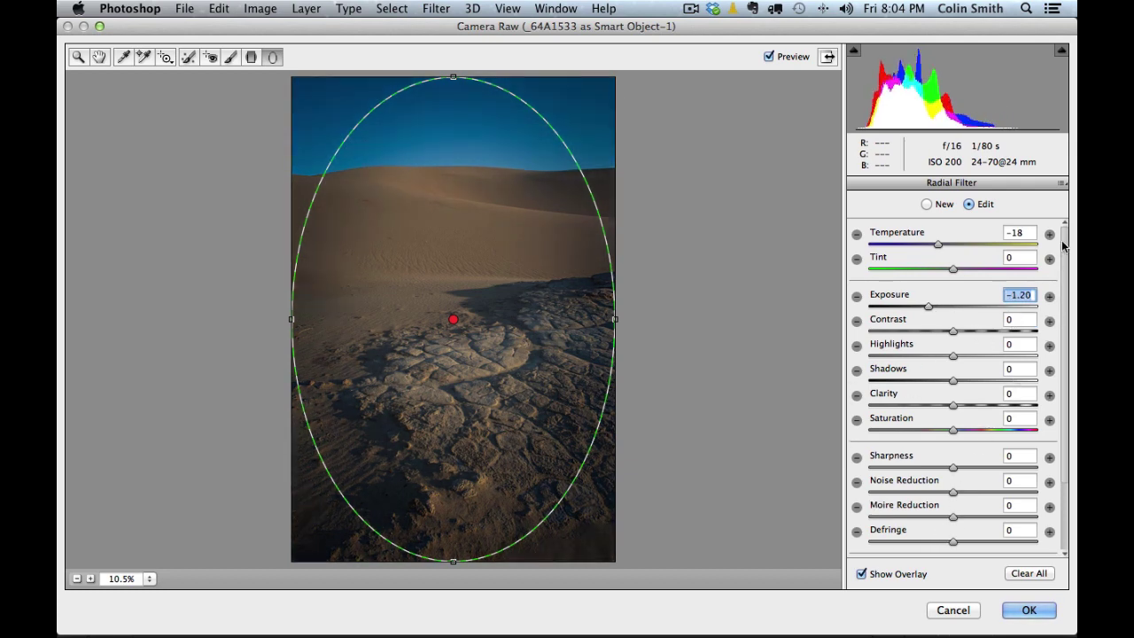
- Switch the radial effect to the inside of the ellipse with exposure +0.80, temperature +25 and tint -9
scroll(1066, 251, down, 4)
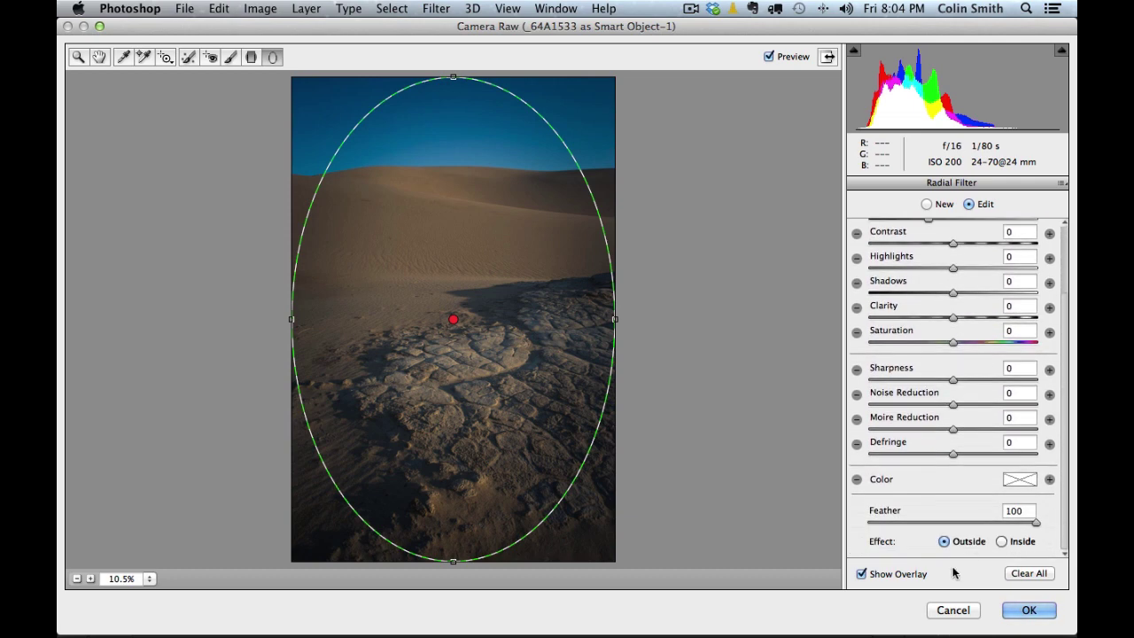
click(1001, 541)
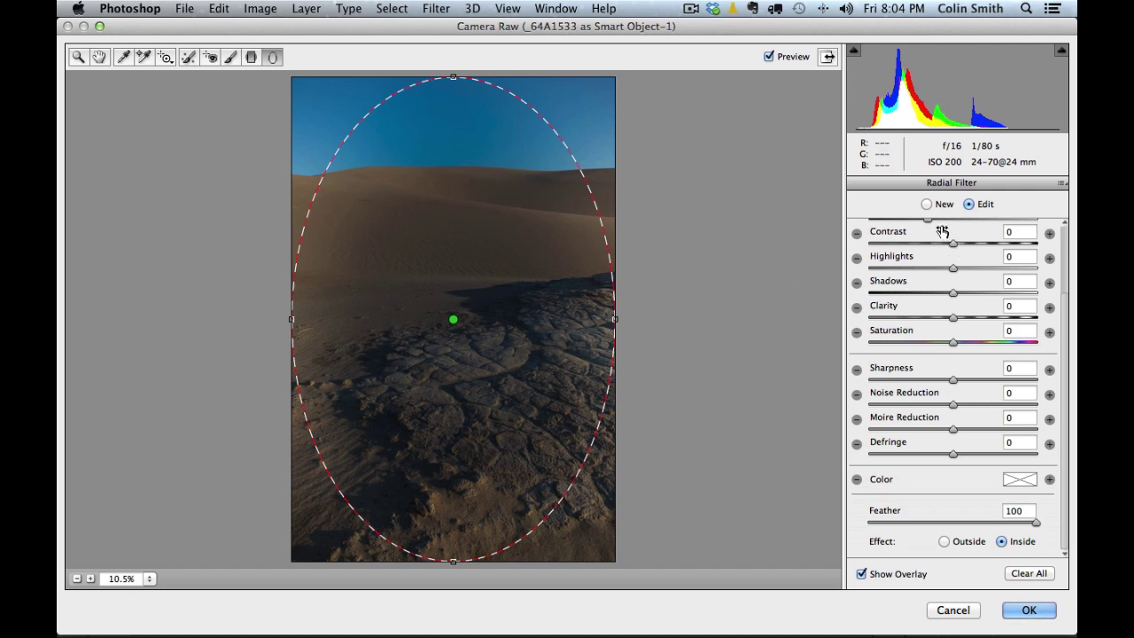
drag(930, 224, 973, 227)
scroll(982, 263, up, 1)
scroll(1063, 265, up, 3)
drag(937, 241, 945, 269)
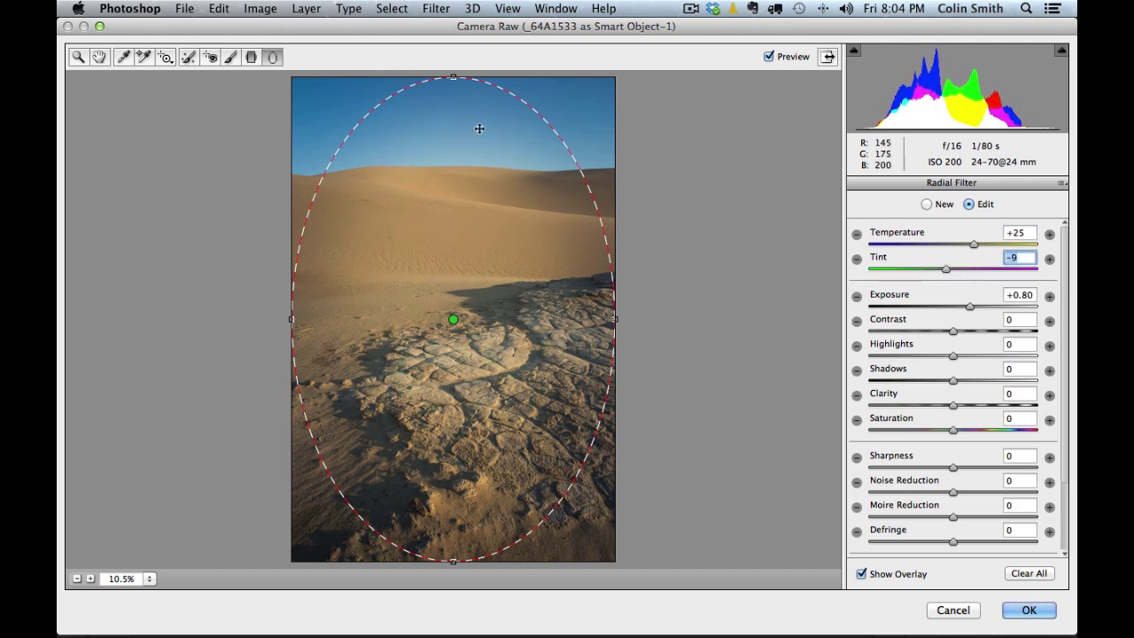
- Shrink the radial ellipse, move it over the cracked rocks and widen and heighten it to cover them
drag(452, 77, 507, 174)
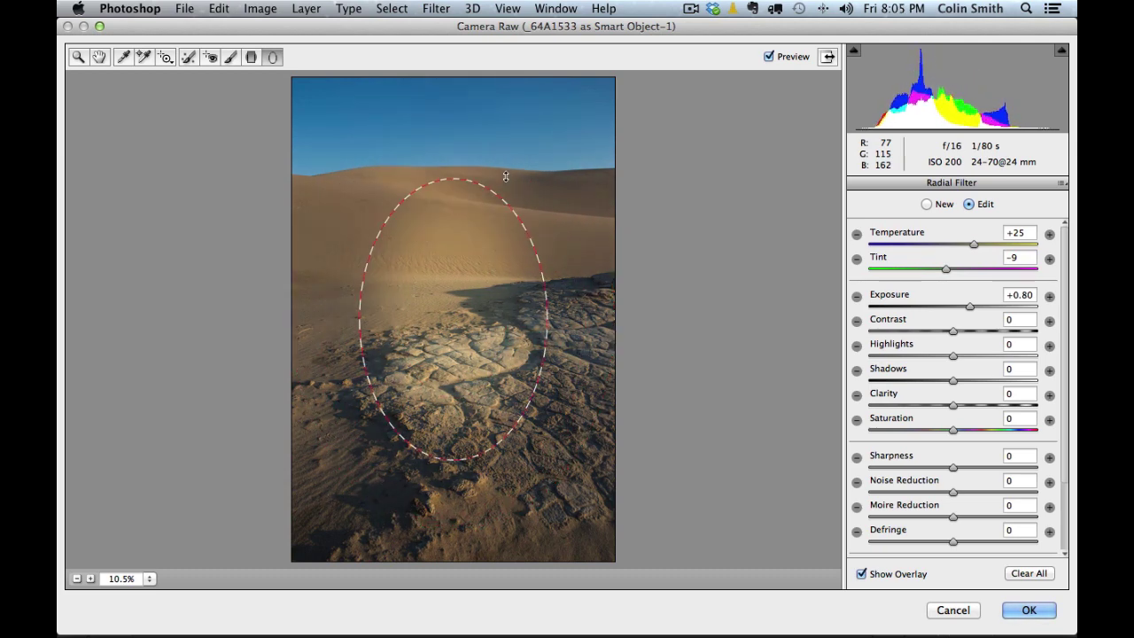
drag(453, 324, 520, 446)
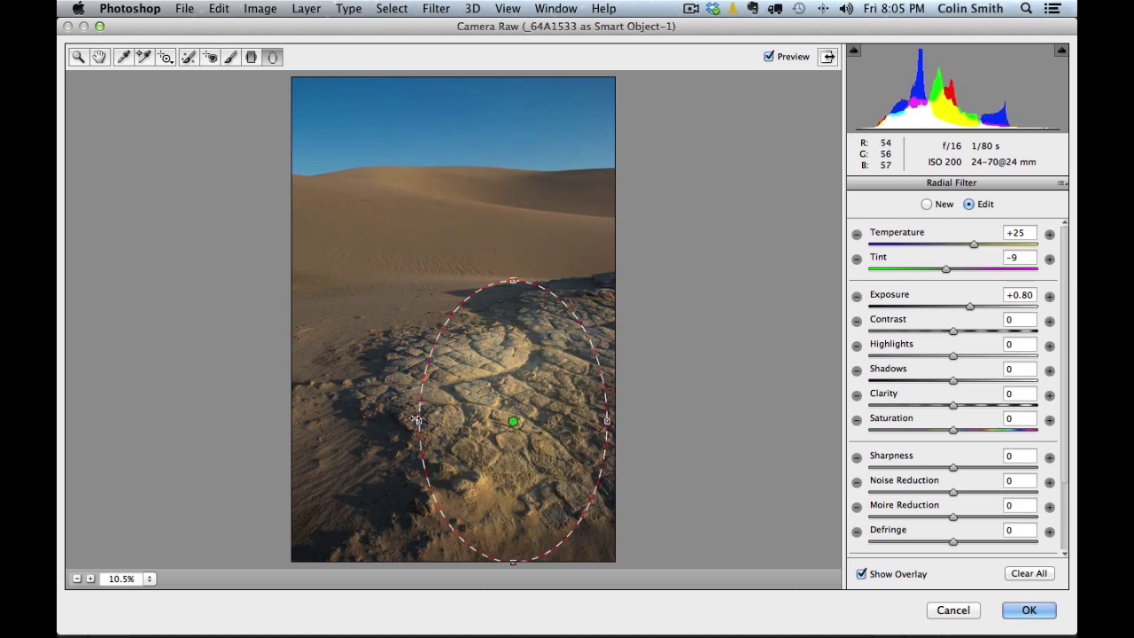
drag(418, 422, 392, 422)
drag(513, 281, 513, 250)
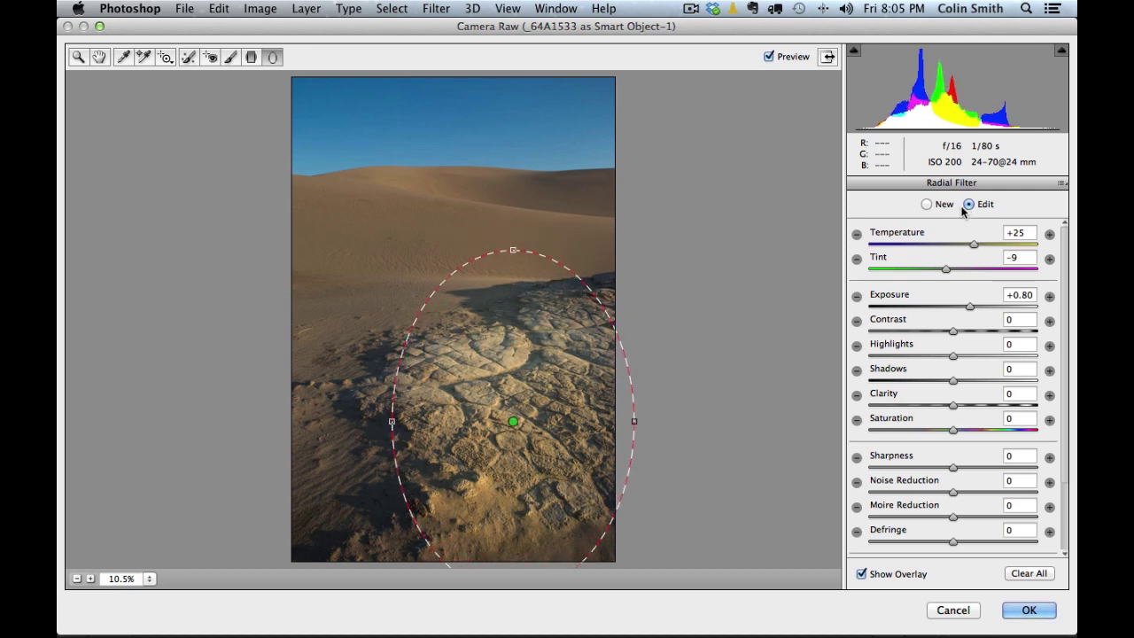
- Adjust the radial filter to temperature +11 and exposure +0.75, and lower the image's overall exposure to -0.85
mouse_move(968, 242)
mouse_down()
mouse_move(952, 248)
mouse_move(962, 245)
mouse_up()
drag(969, 308, 967, 309)
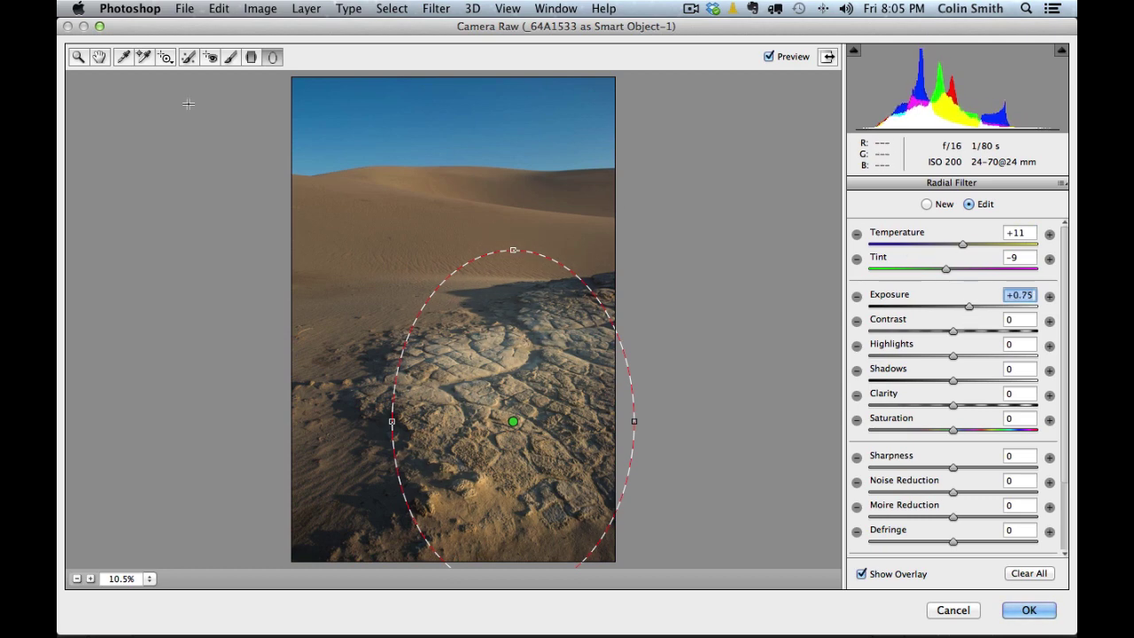
click(96, 59)
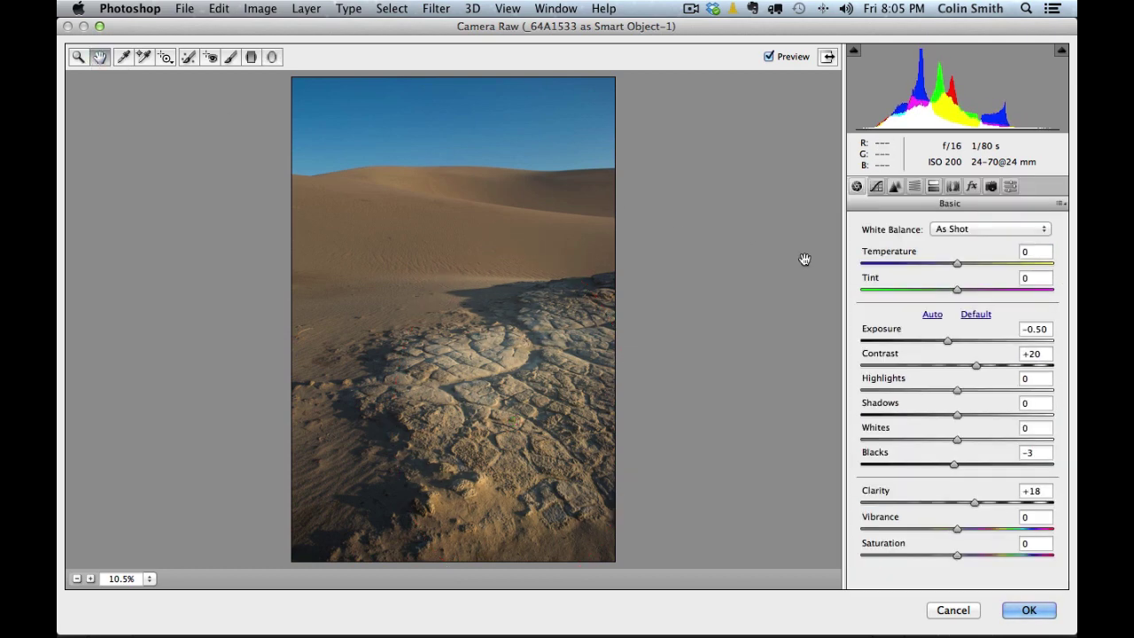
mouse_move(947, 340)
mouse_down()
mouse_move(926, 340)
mouse_move(941, 340)
mouse_up()
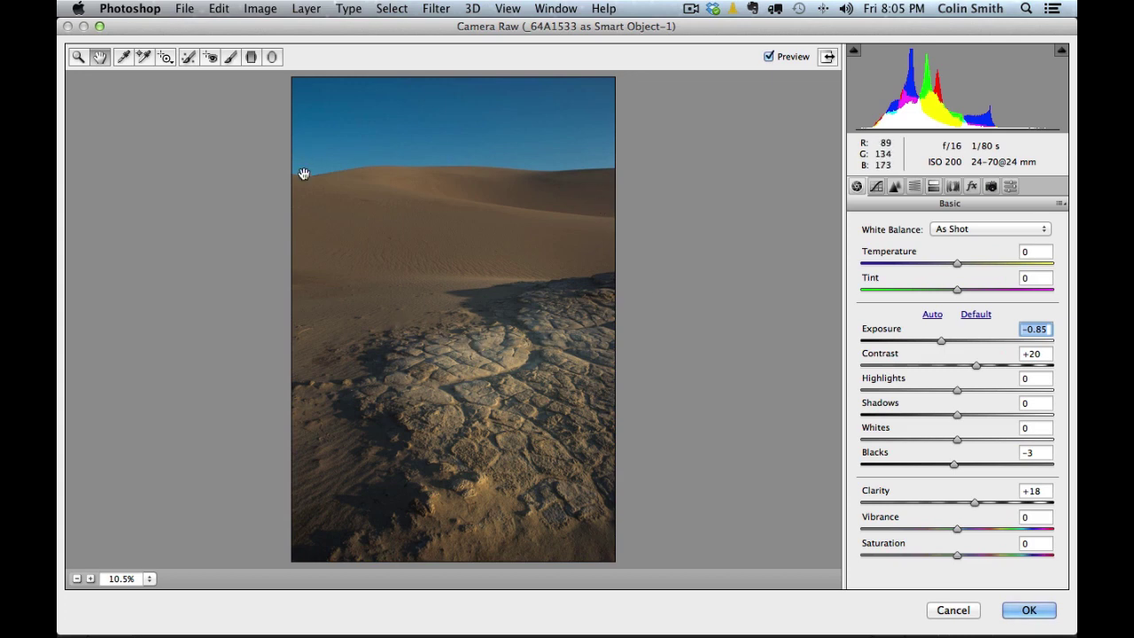
- Heal a round spot on the sand dune with Spot Removal at size 30
click(188, 57)
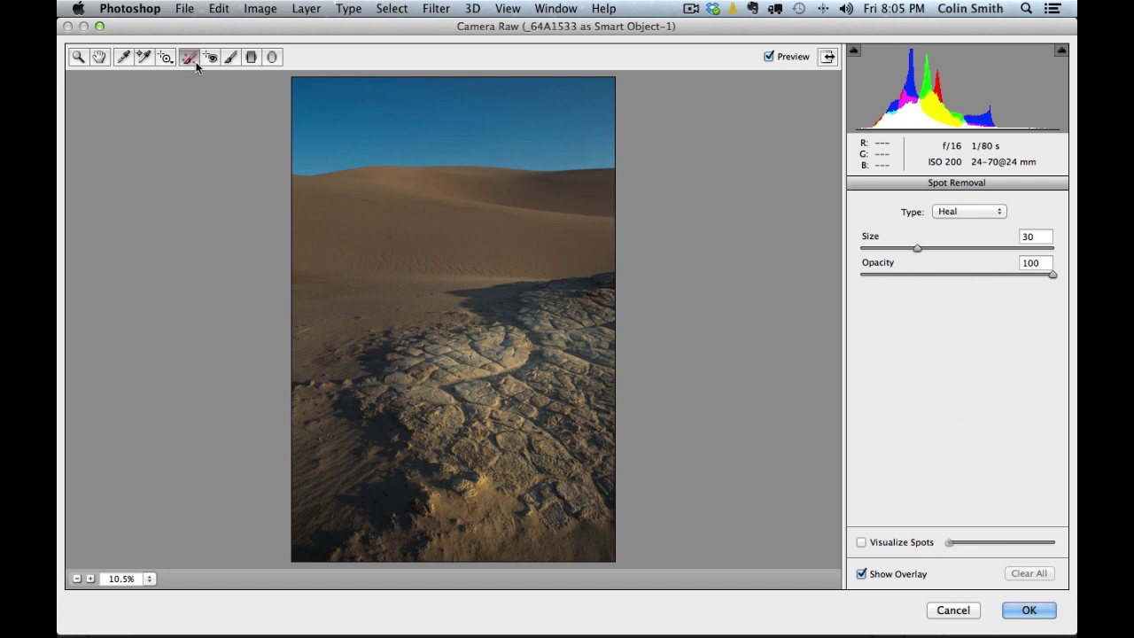
click(383, 226)
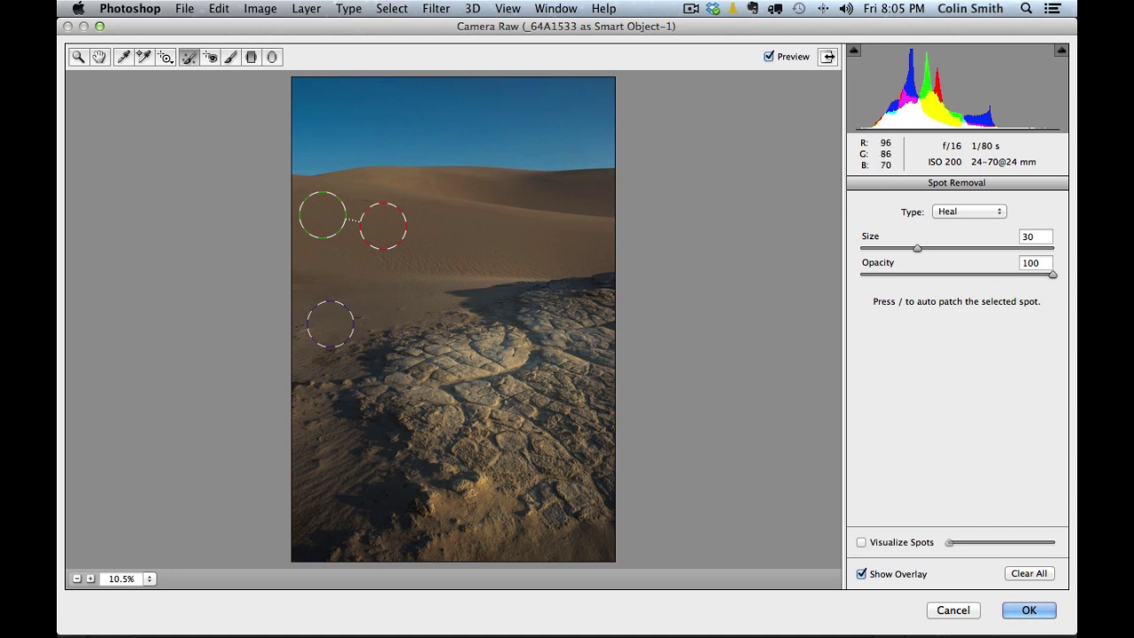
- Heal the dark streak beside the rocks with a size 10 stroke, source it from the sand just below, and apply the filter
key(bracketleft)
key(bracketleft)
key(bracketleft)
key(bracketleft)
key(bracketleft)
key(bracketleft)
key(bracketleft)
key(bracketleft)
drag(295, 386, 386, 381)
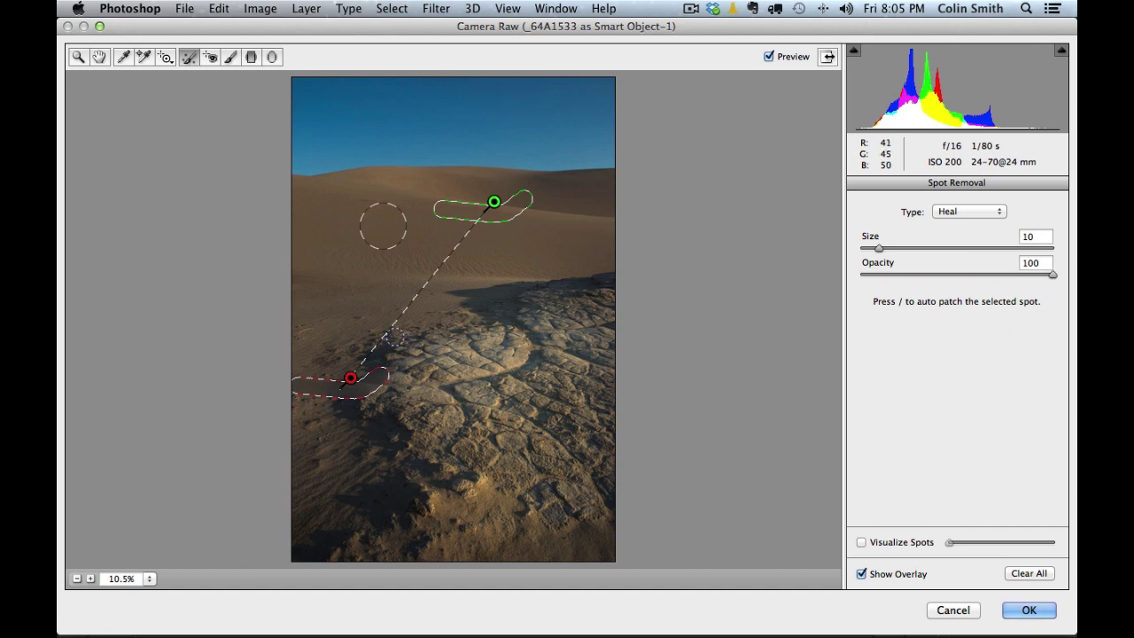
mouse_move(501, 206)
mouse_down()
mouse_move(486, 217)
mouse_move(433, 448)
mouse_move(457, 431)
mouse_move(353, 453)
mouse_up()
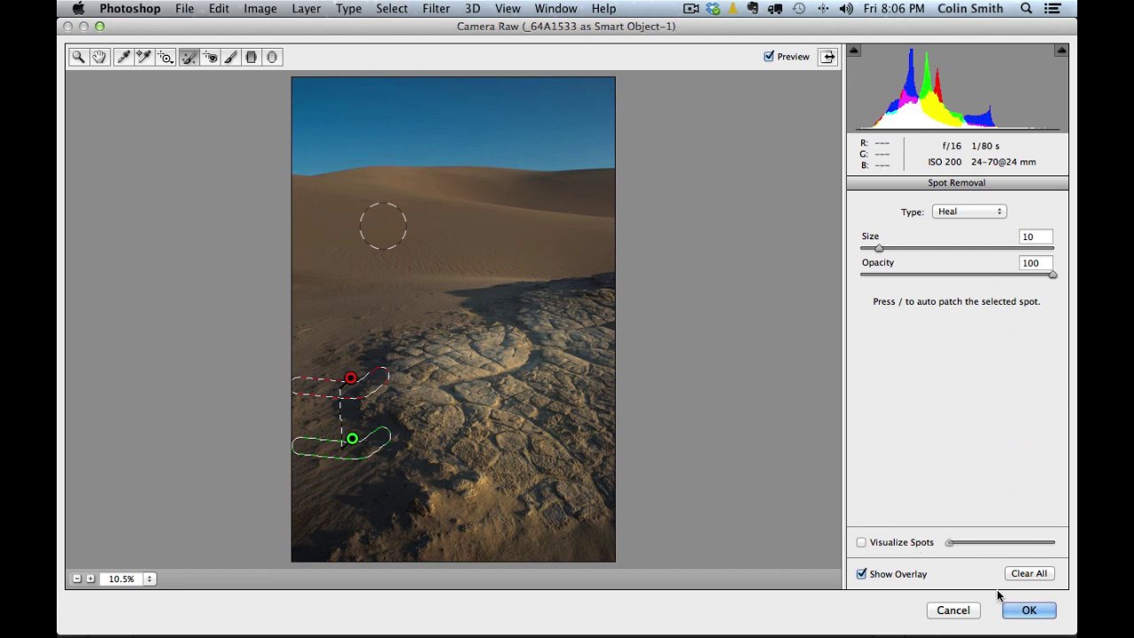
click(1030, 611)
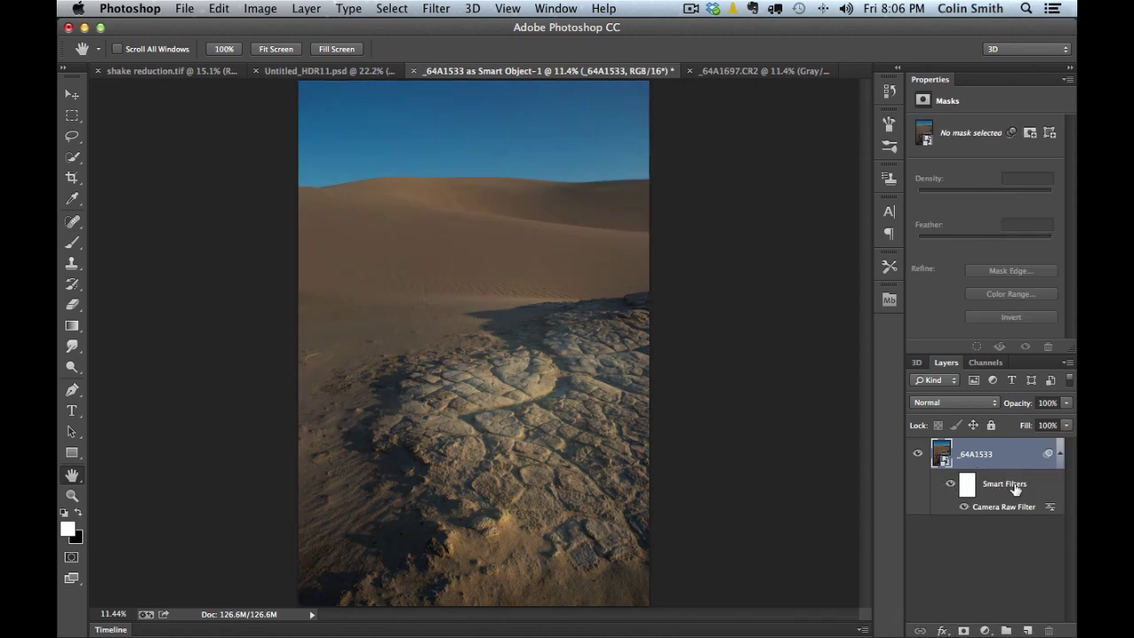
- Compare the desert image without and with its smart filters, and reopen the Camera Raw settings without changing them
click(950, 486)
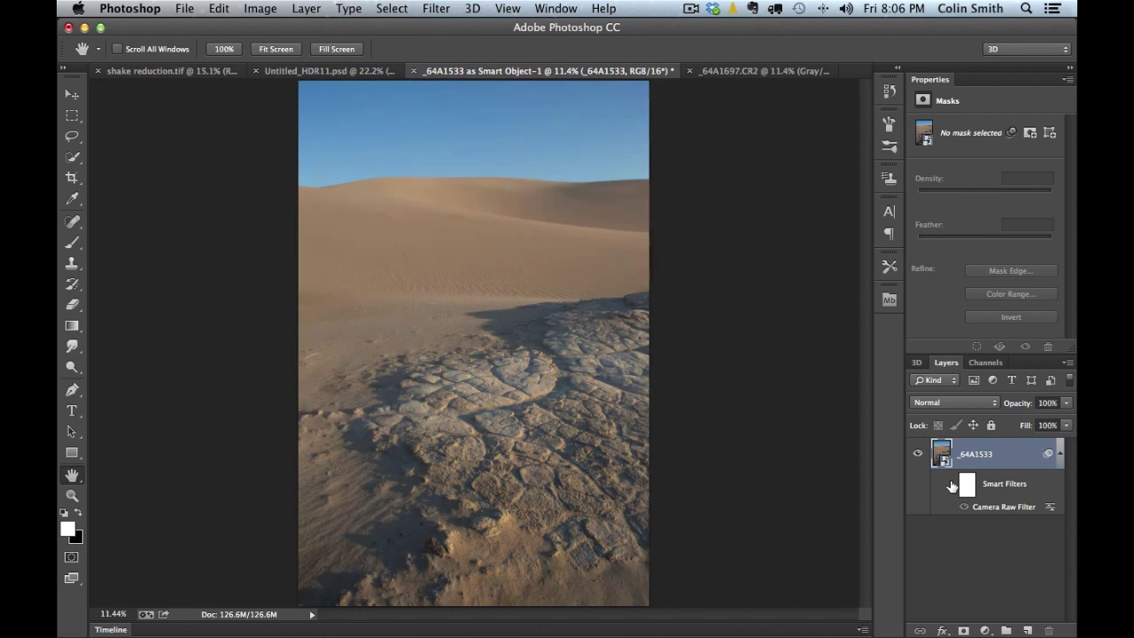
click(950, 485)
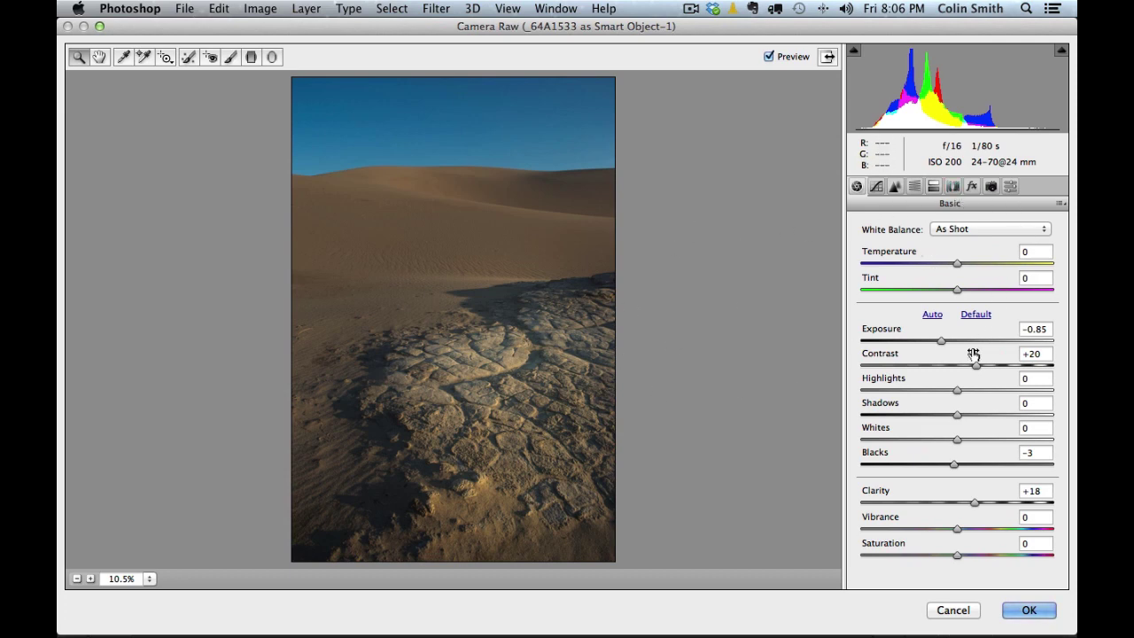
click(959, 611)
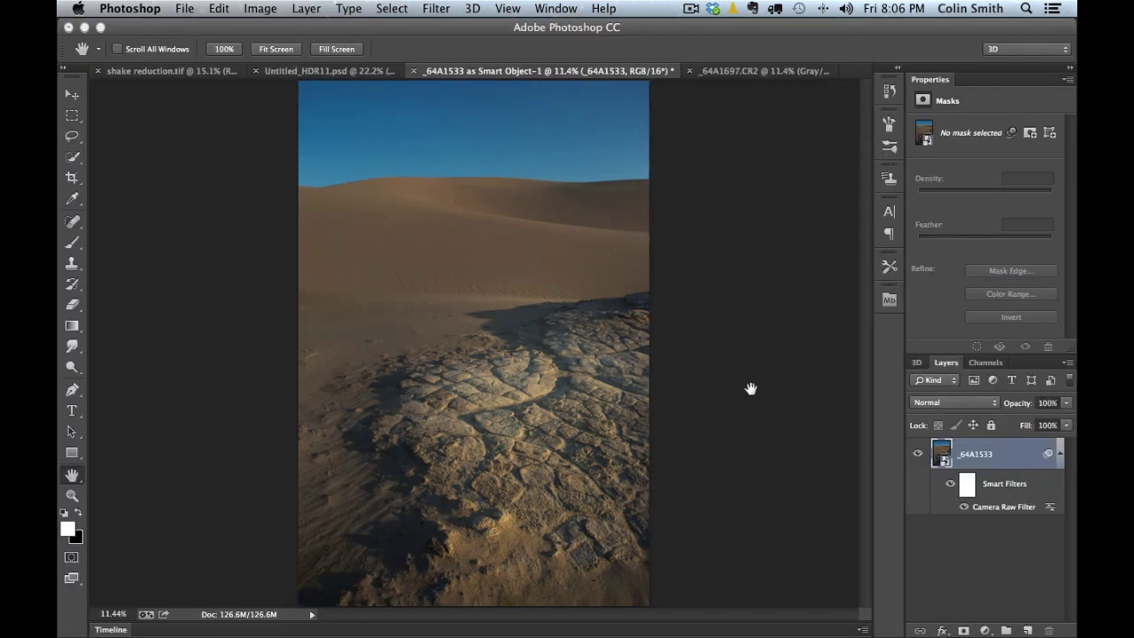
- Switch to the black-and-white tree photo _64A1697.CR2 and open the Smart Sharpen filter for it
click(725, 72)
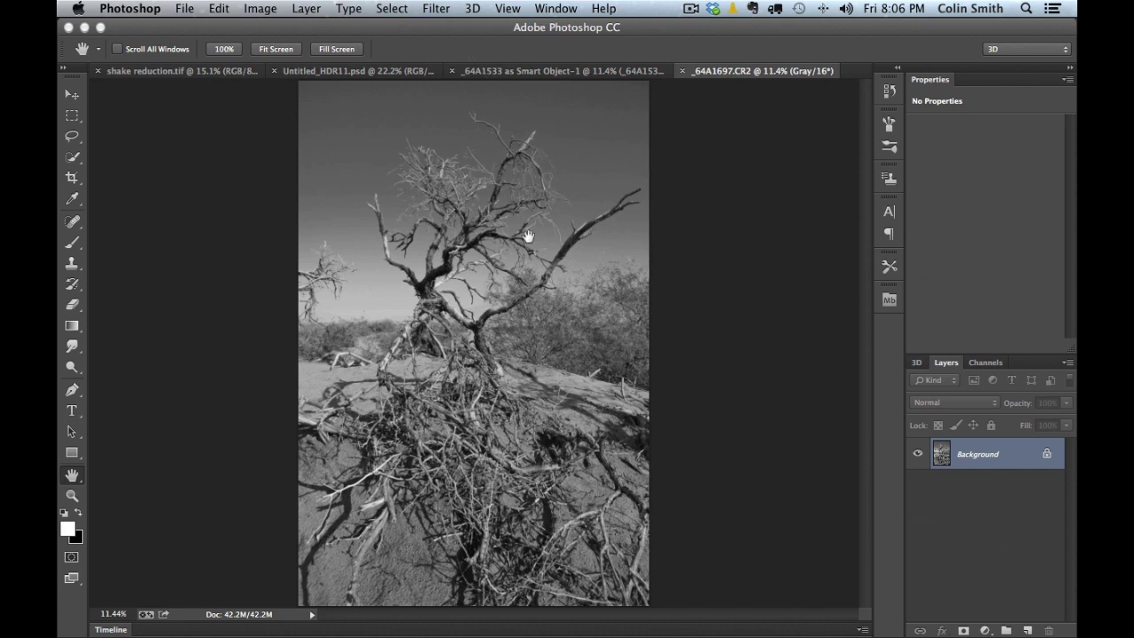
click(434, 7)
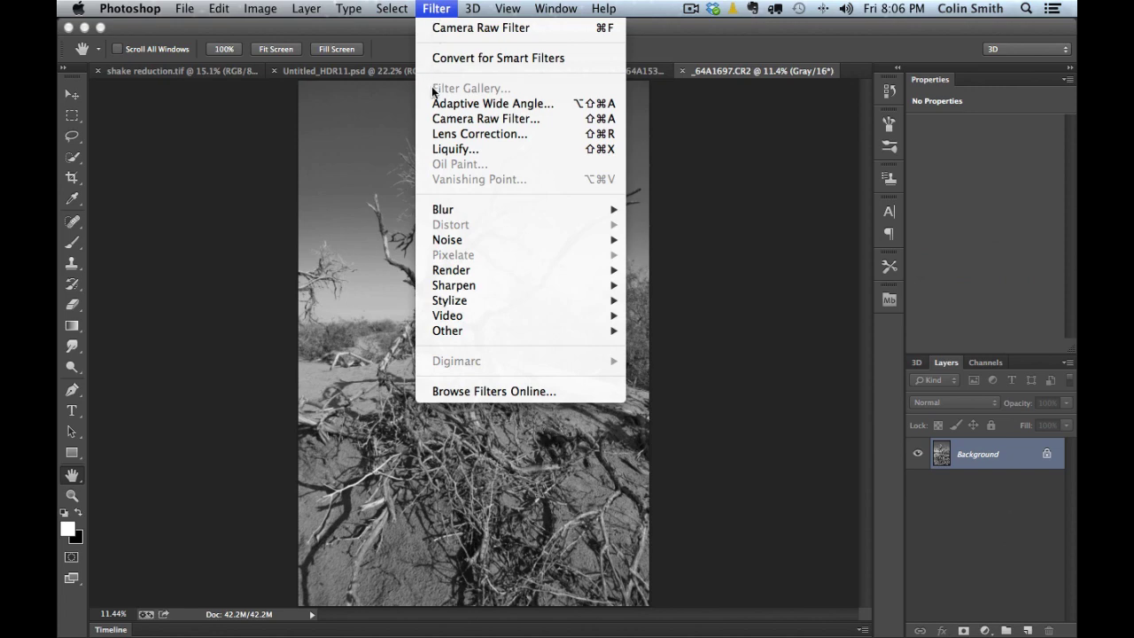
mouse_move(469, 285)
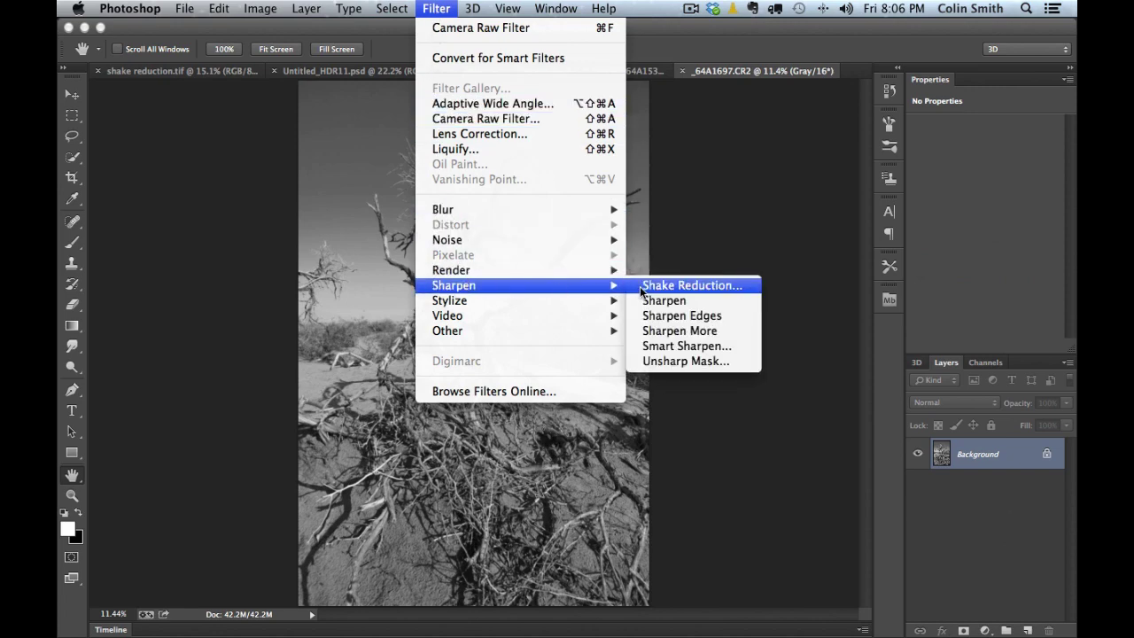
click(680, 347)
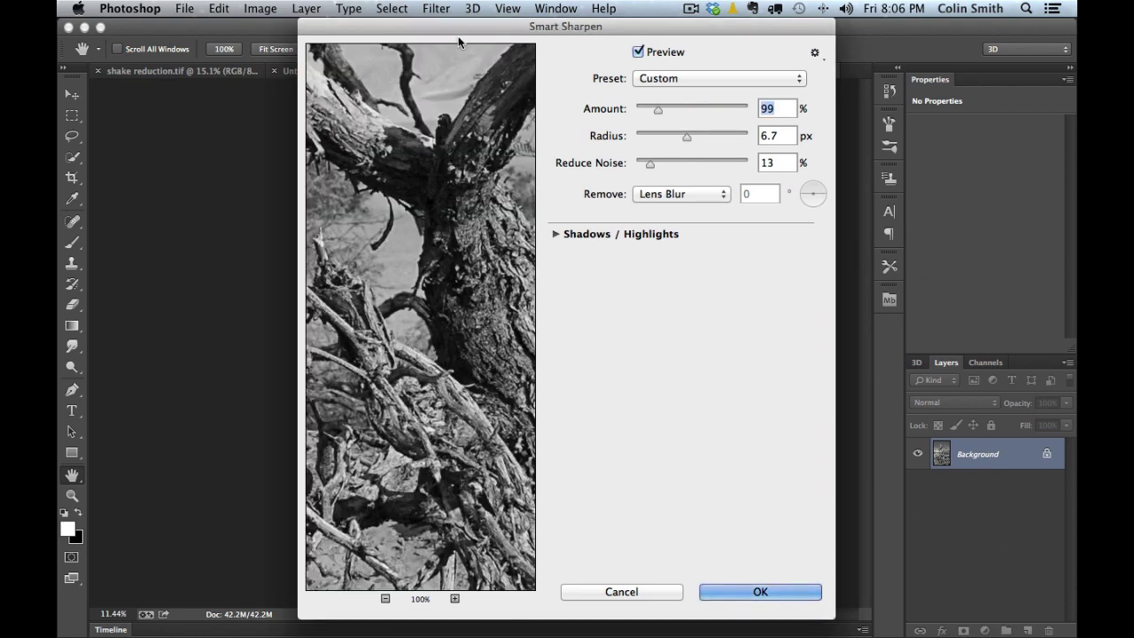
- Shrink the Smart Sharpen dialog beside the photo and examine the upper branches and tangled roots in its preview at 50% and 100%
drag(447, 30, 713, 46)
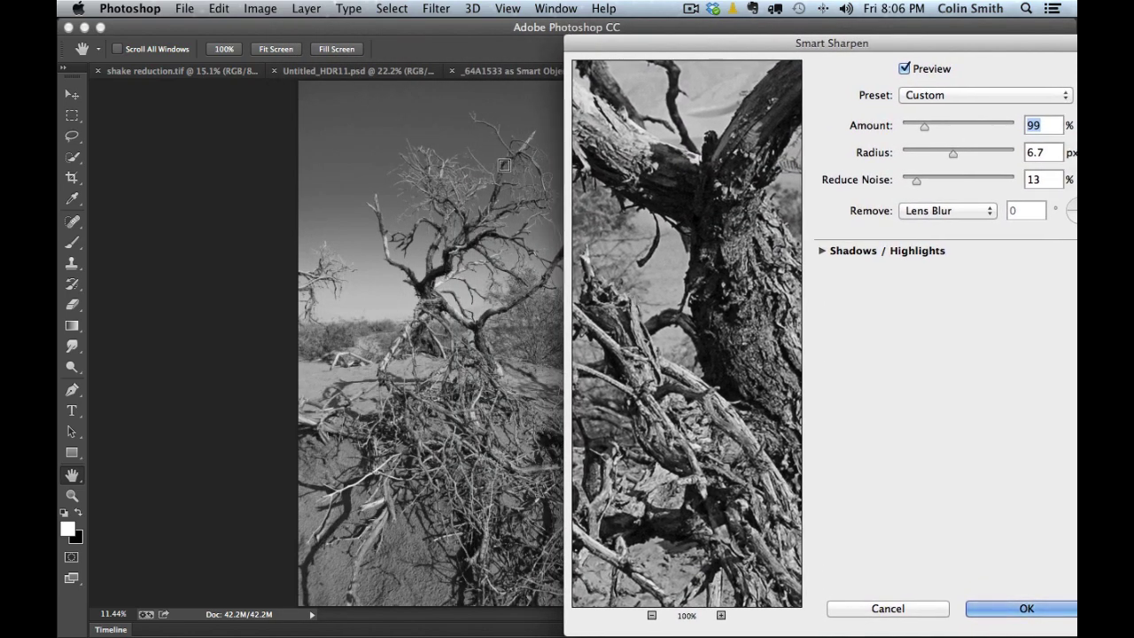
click(537, 201)
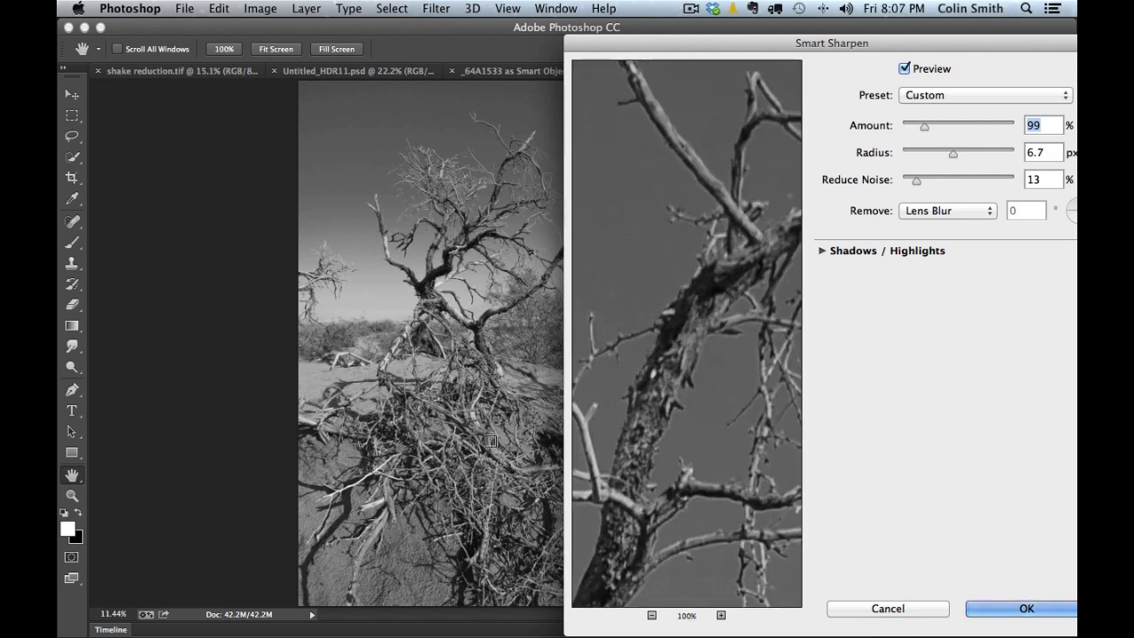
click(471, 405)
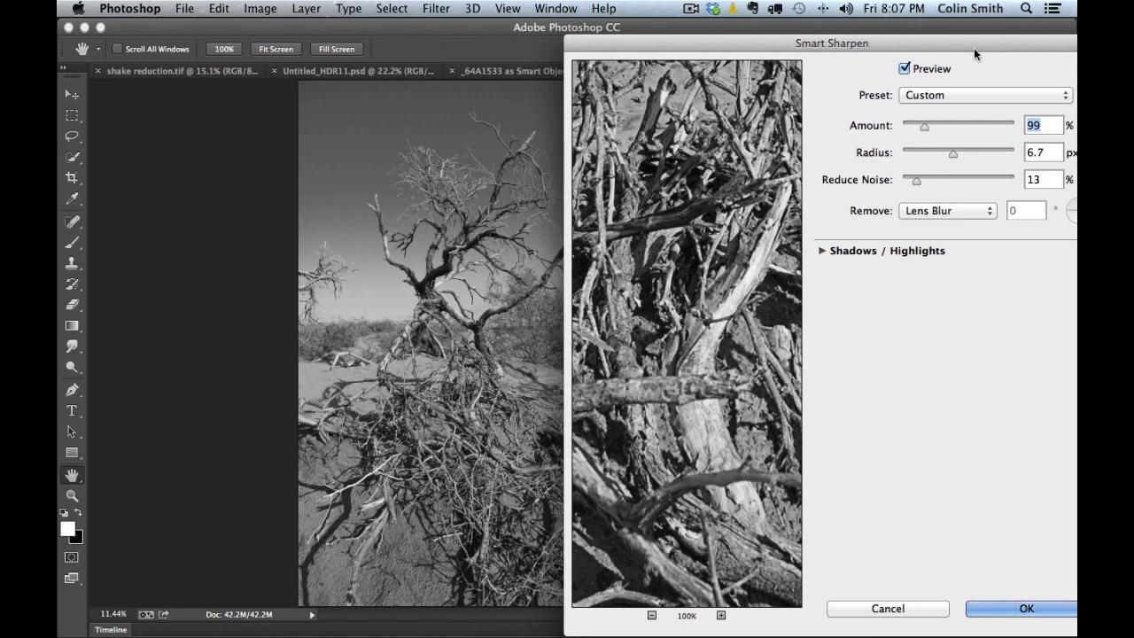
drag(969, 42, 931, 39)
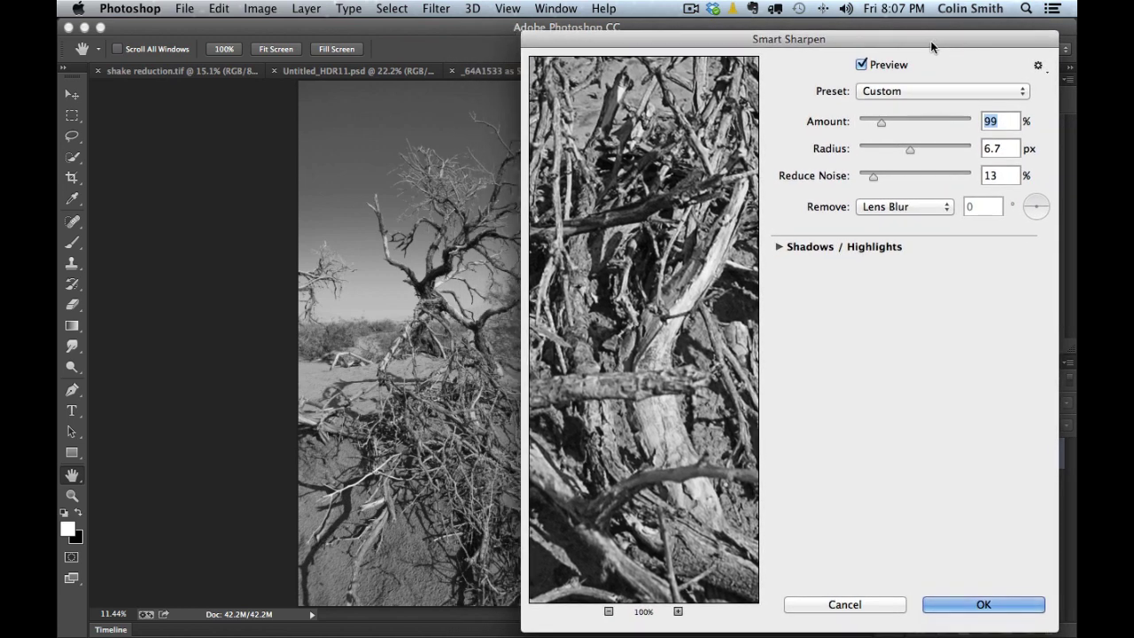
drag(1056, 631, 694, 349)
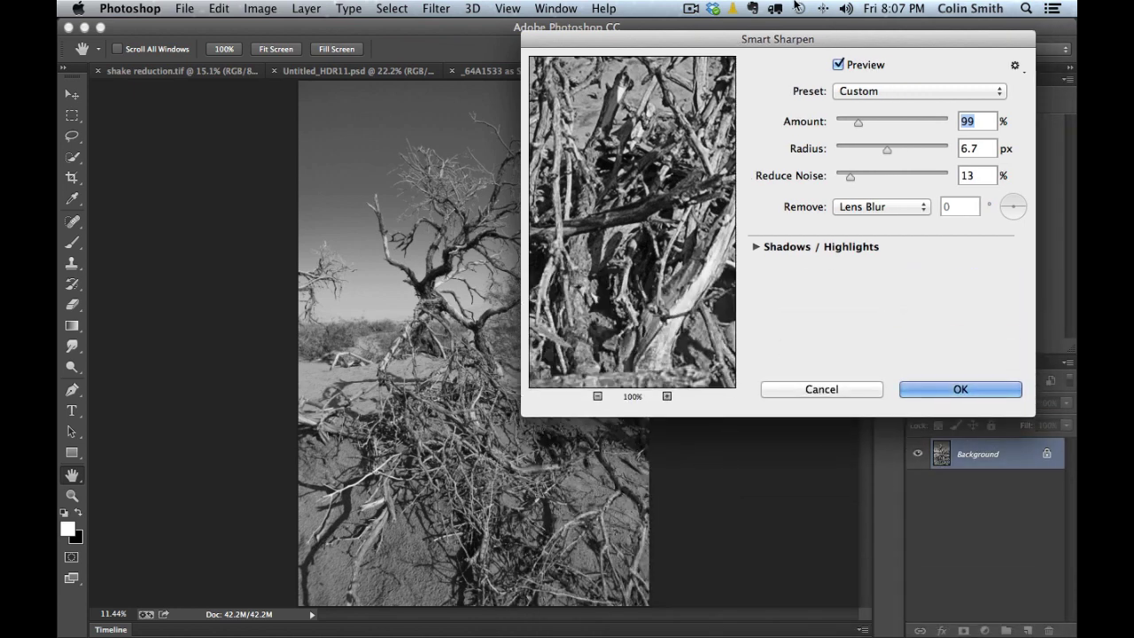
drag(642, 35, 643, 59)
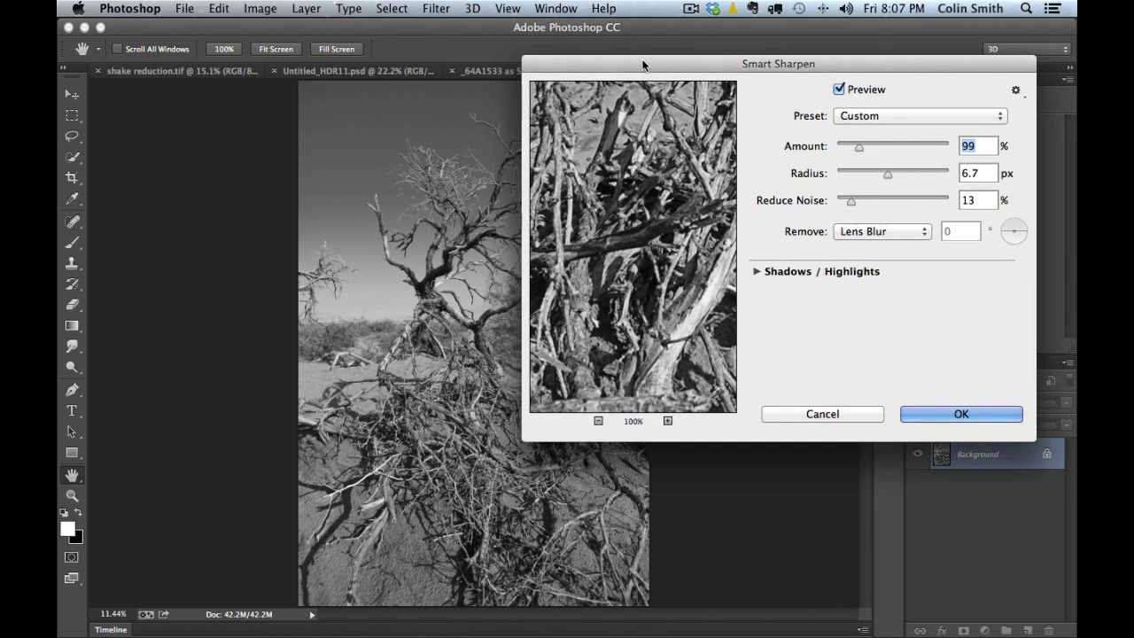
click(598, 422)
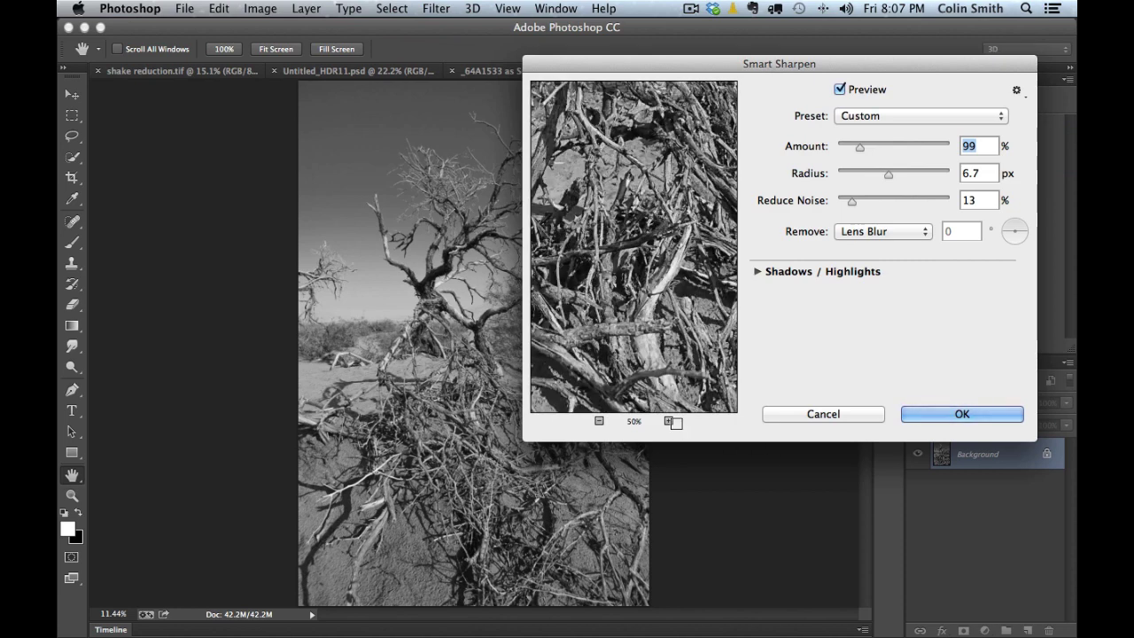
click(669, 421)
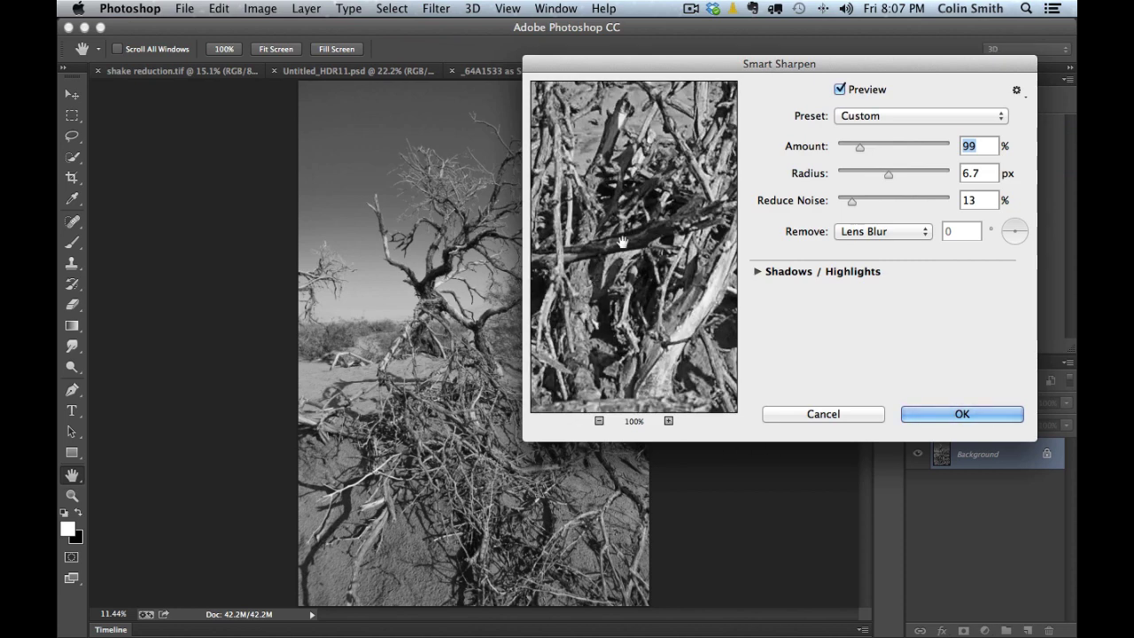
drag(610, 239, 619, 244)
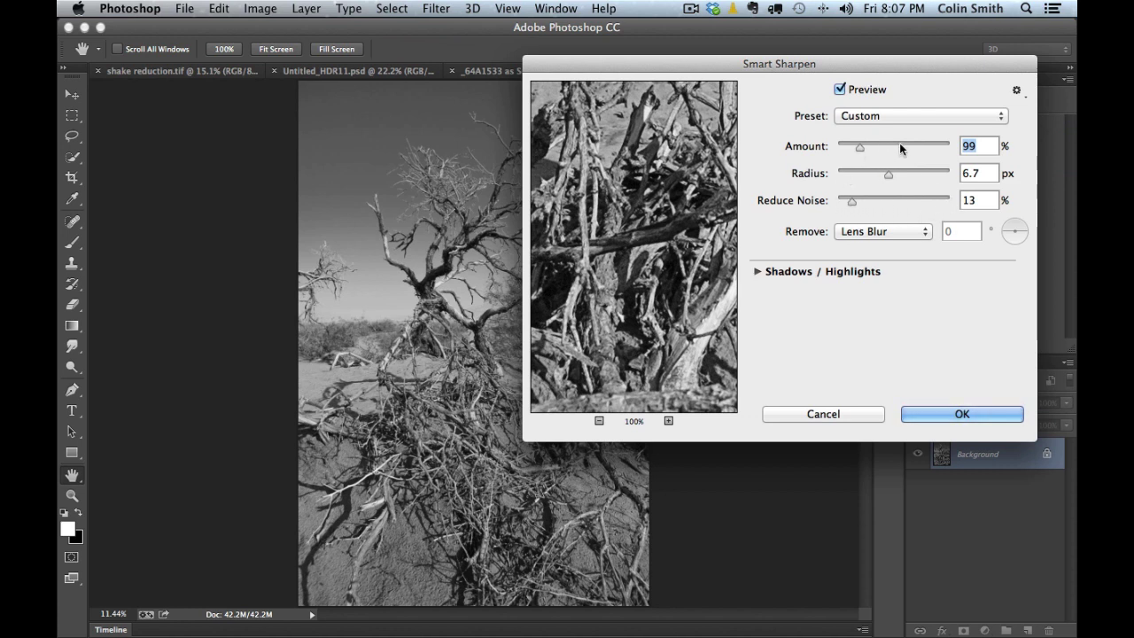
- Try a sharpening amount of 333% with radii of 14.1 px and 4.8 px, checking the roots and a branch against the sky
drag(858, 150, 912, 147)
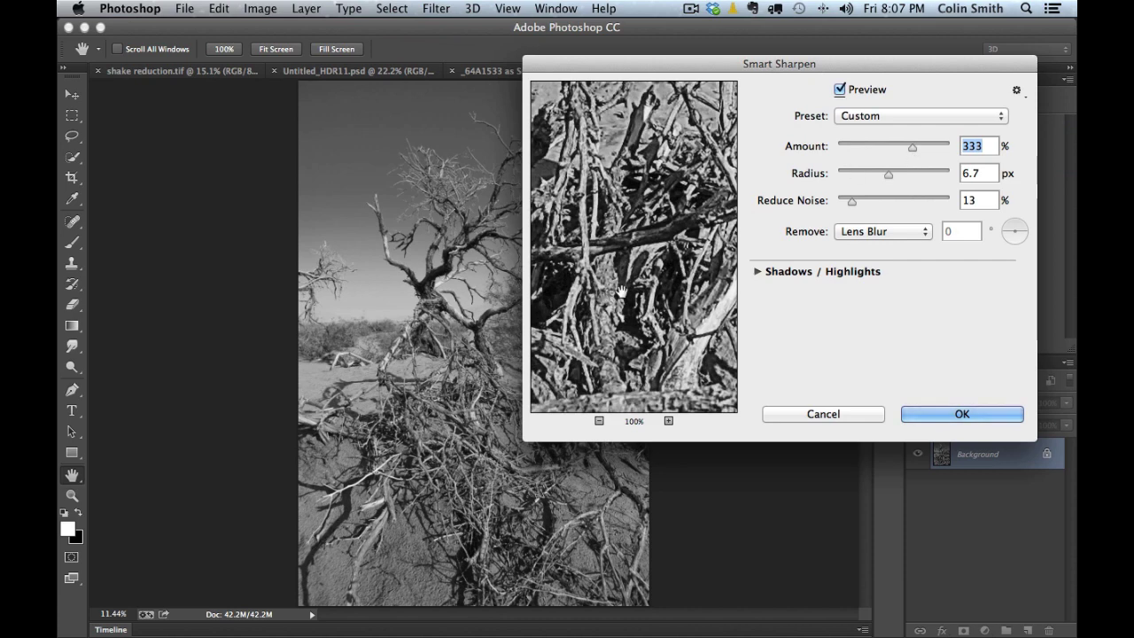
drag(620, 126, 665, 220)
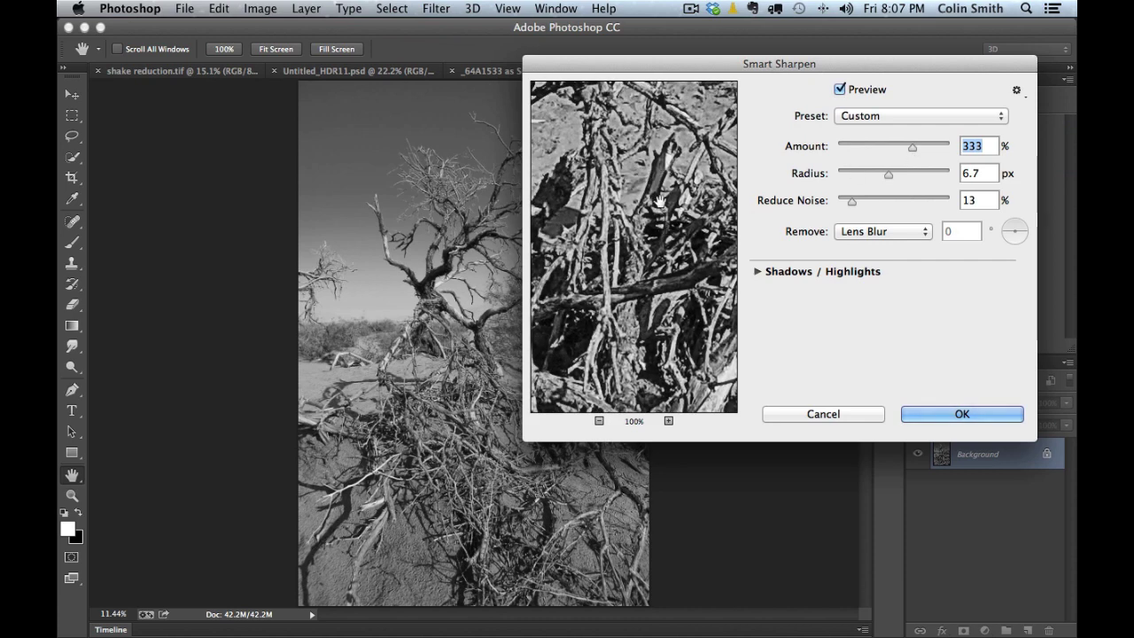
drag(901, 173, 910, 174)
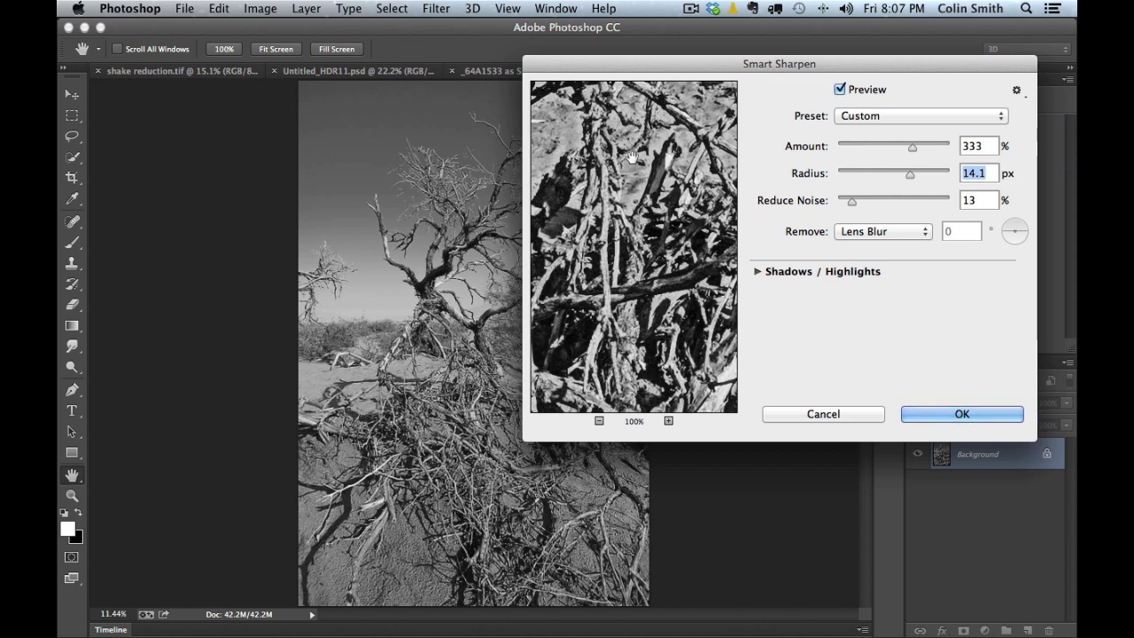
drag(898, 177, 882, 177)
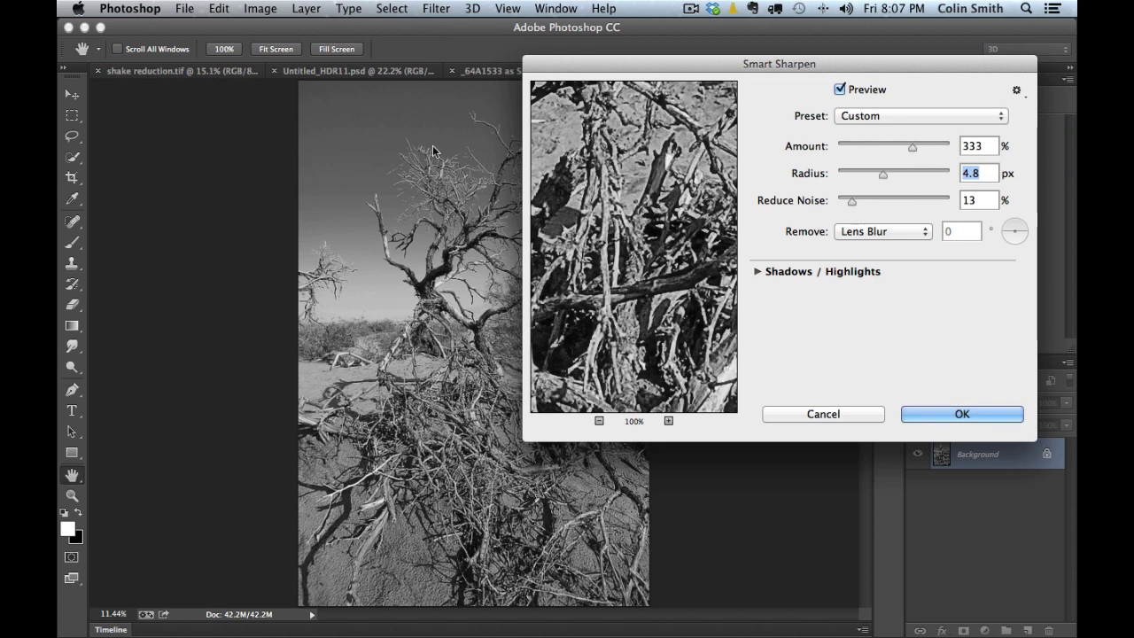
click(499, 162)
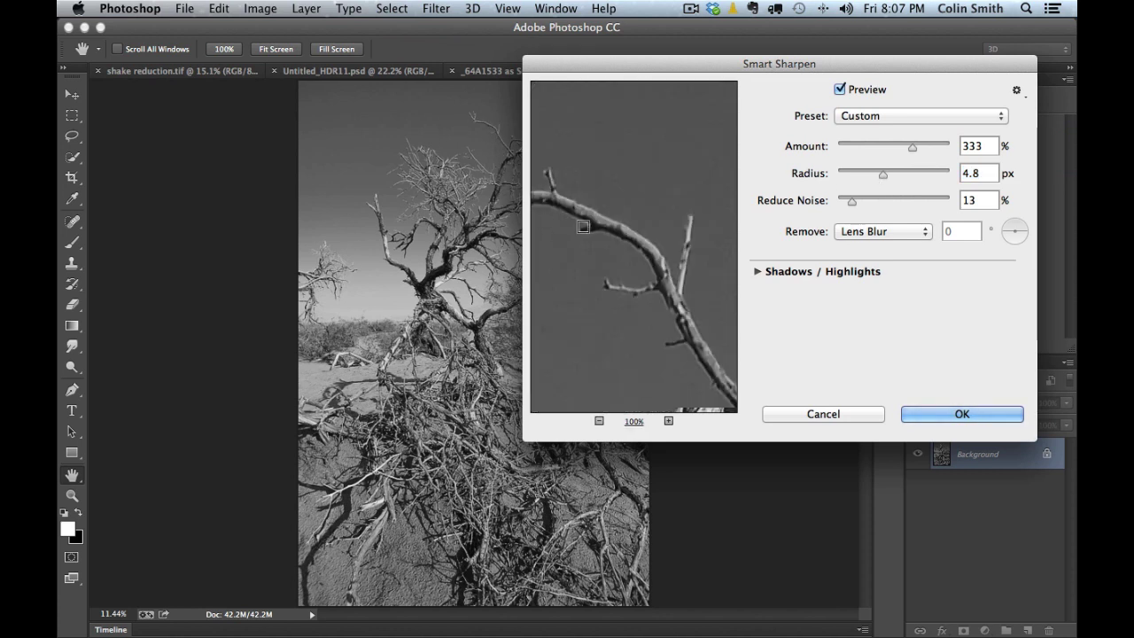
- Set the sharpening radius to 4.5 px and try amounts of 78% and 152%, checking the trunk's bark
mouse_move(887, 173)
mouse_down()
mouse_move(903, 172)
mouse_move(881, 175)
mouse_up()
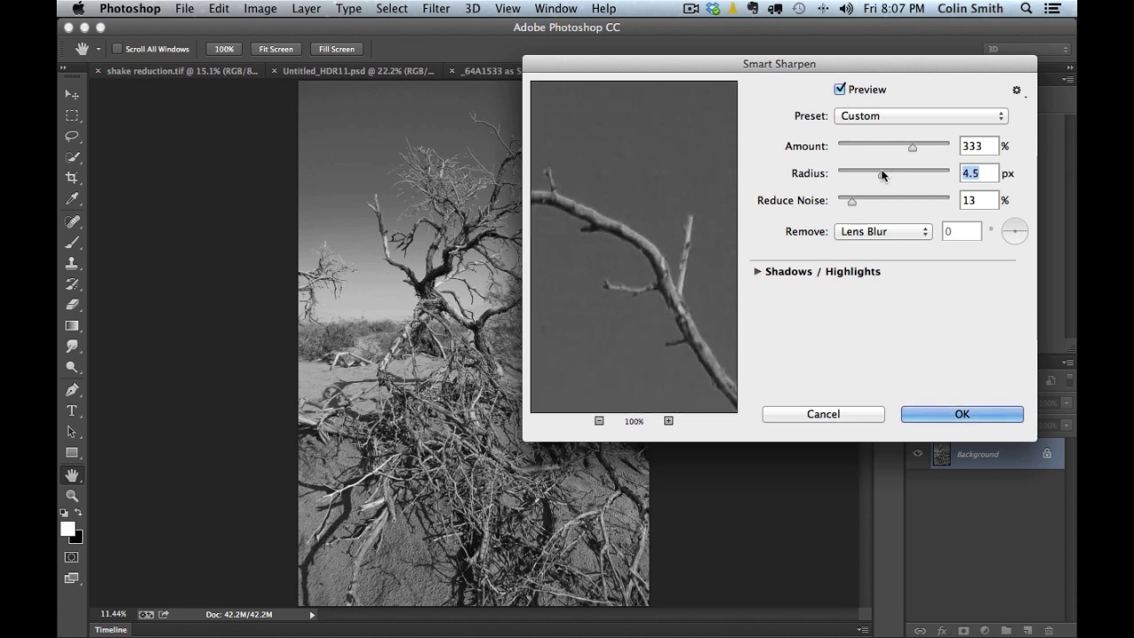
drag(911, 149, 853, 150)
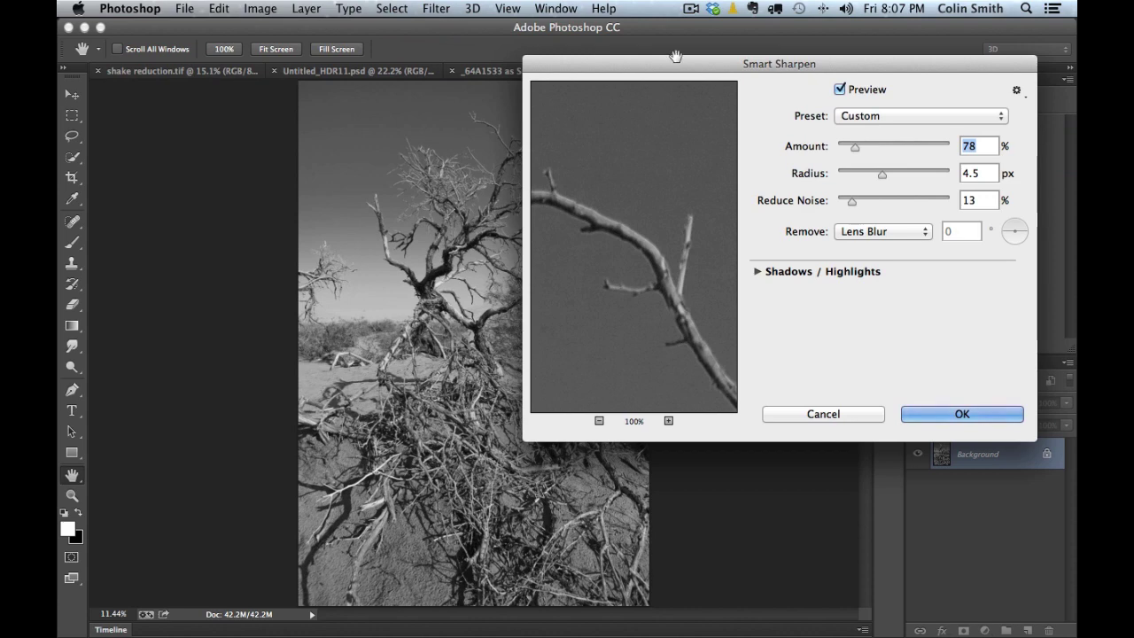
drag(644, 71, 729, 66)
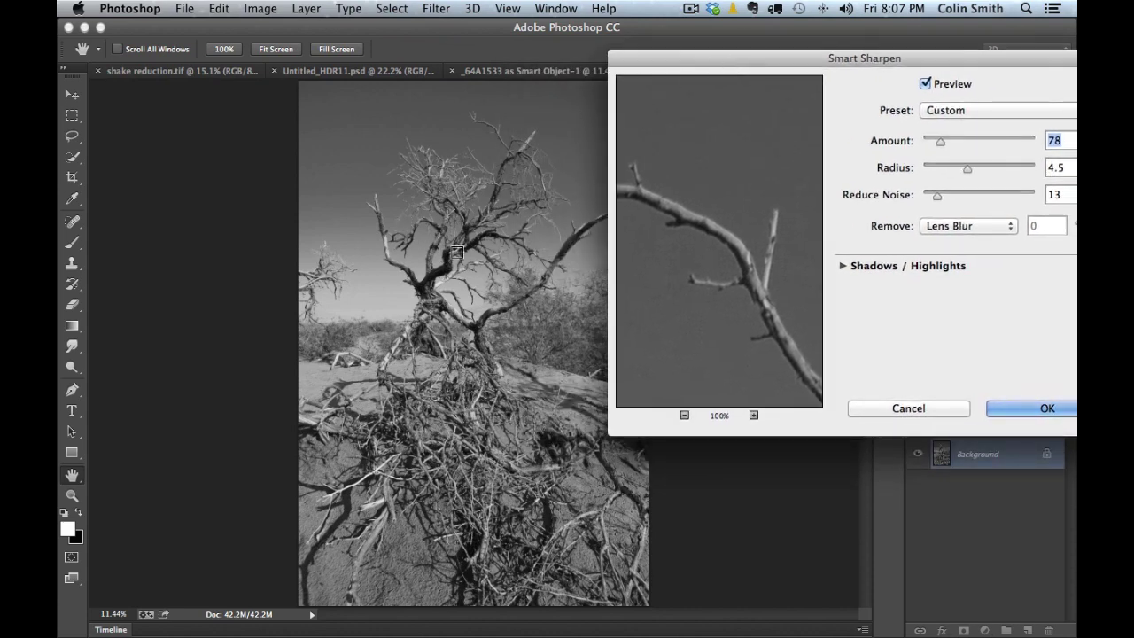
click(477, 237)
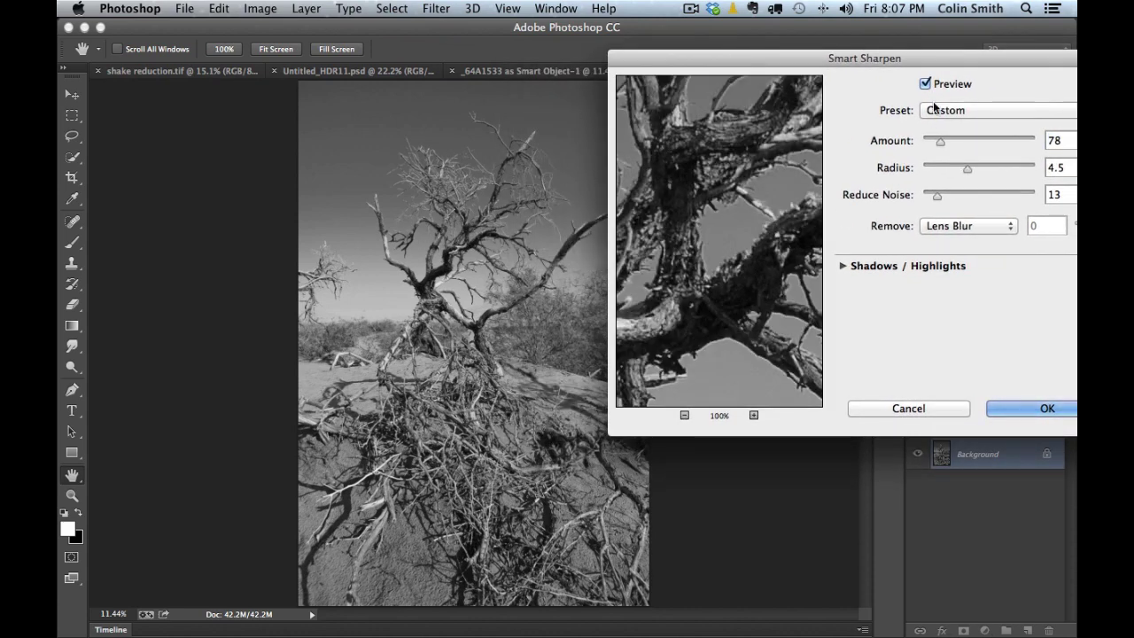
drag(943, 149, 957, 148)
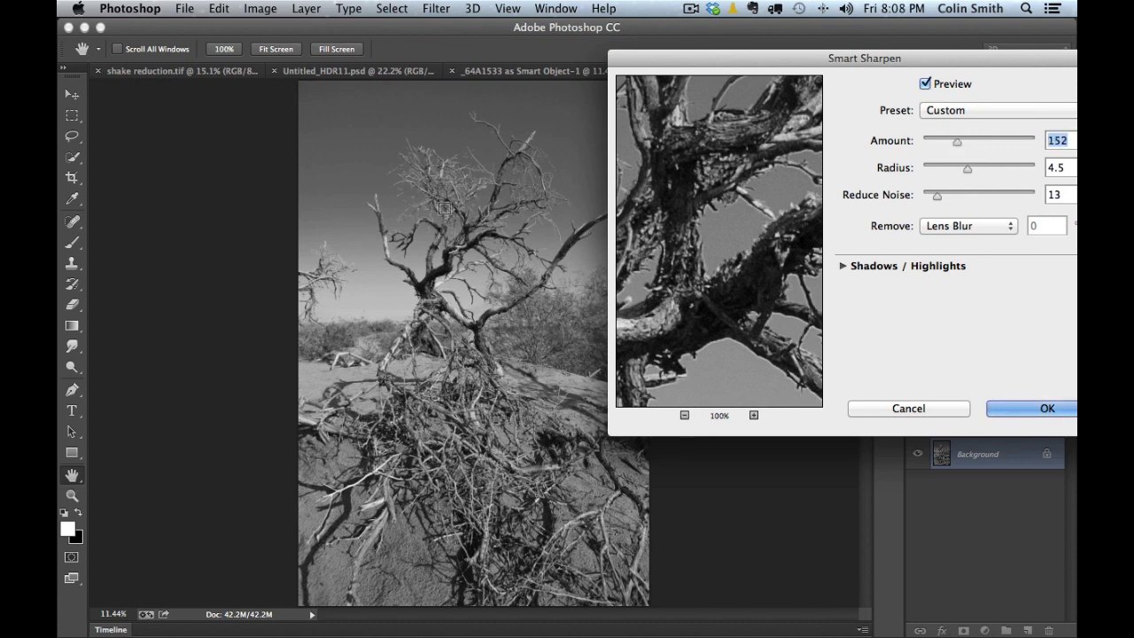
- Compare the lower trunk with Reduce Noise at 0%, and set Reduce Noise to 9%
mouse_move(701, 331)
mouse_down()
mouse_move(838, 197)
mouse_move(752, 331)
mouse_move(750, 157)
mouse_move(843, 156)
mouse_up()
drag(688, 339, 781, 211)
drag(754, 264, 710, 280)
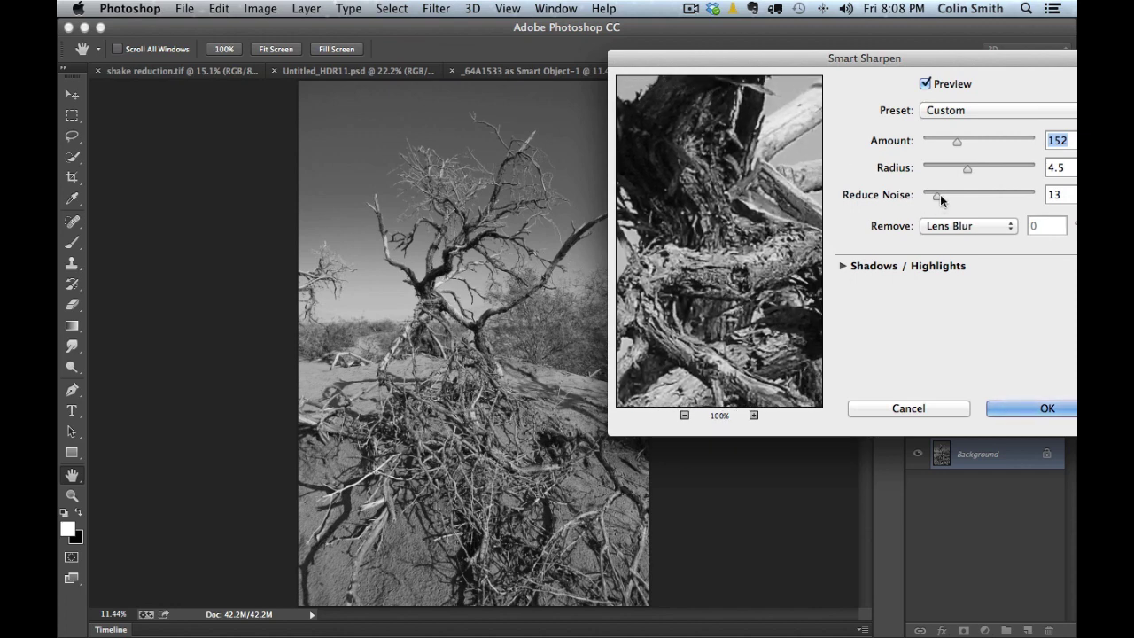
drag(935, 196, 921, 197)
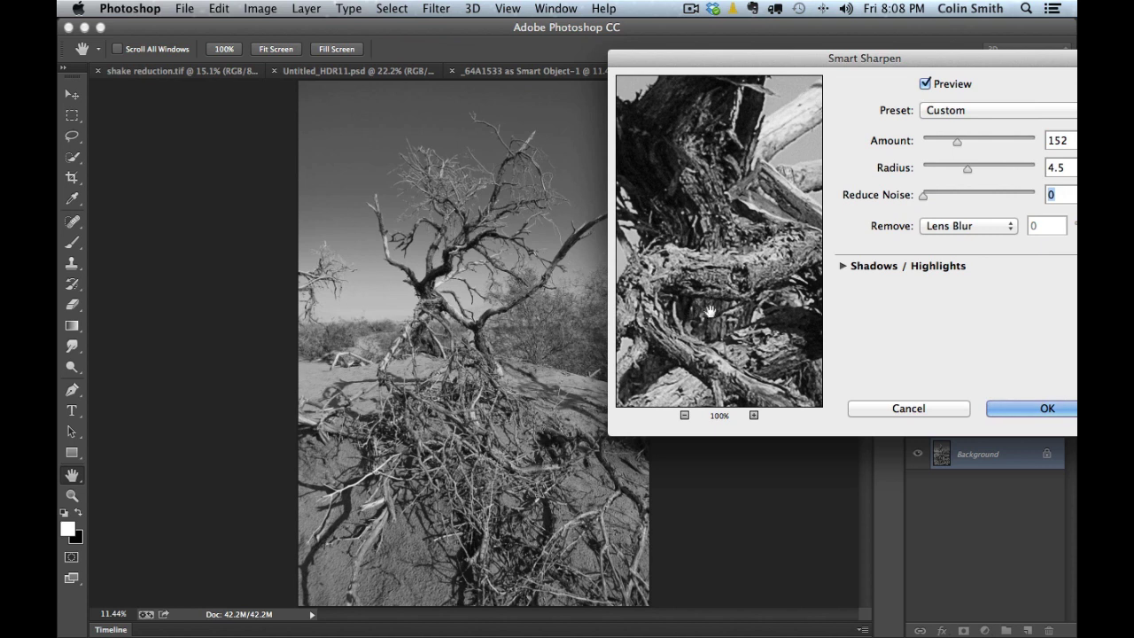
drag(924, 194, 932, 200)
- Expand the shadow and highlight settings and set the Shadows fade amount to 13, judging it on the dark area among the roots
click(843, 265)
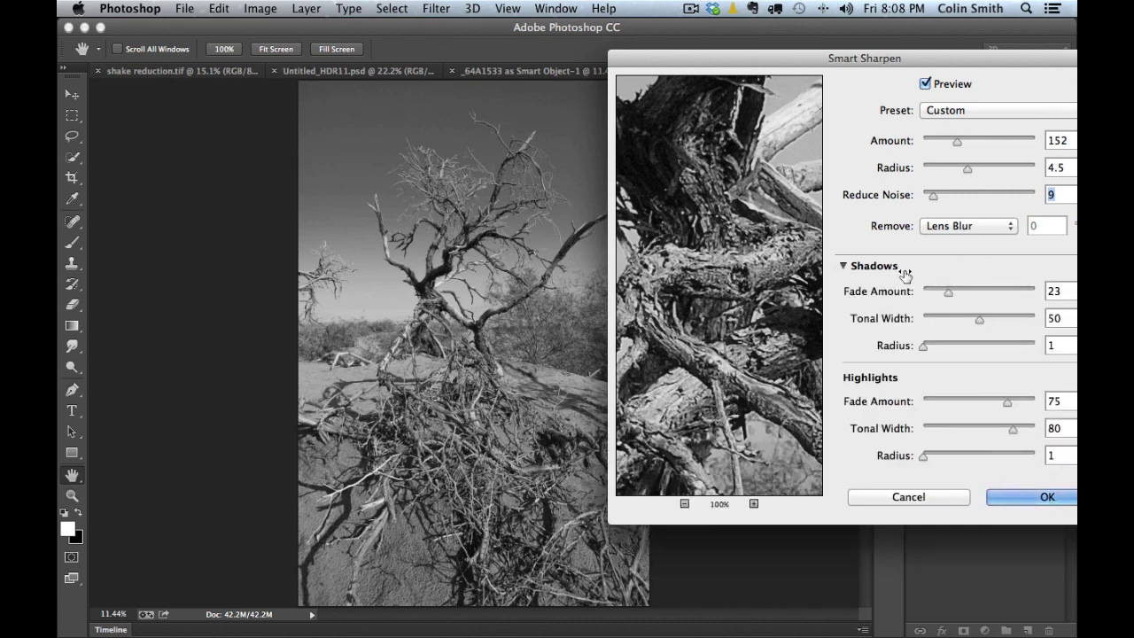
click(544, 447)
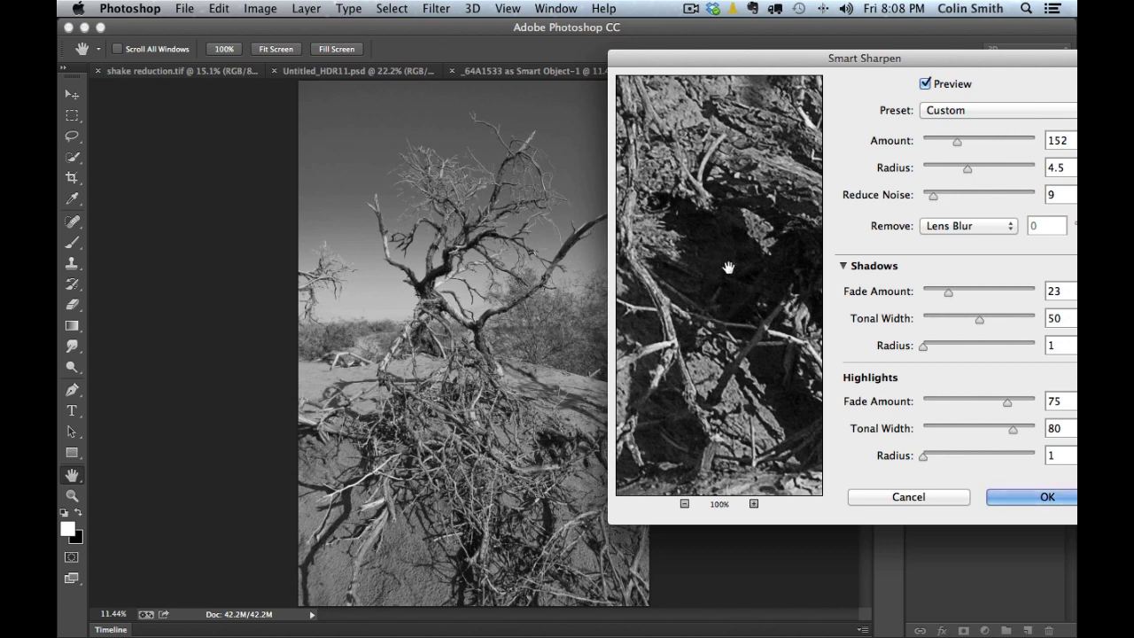
drag(945, 296, 873, 309)
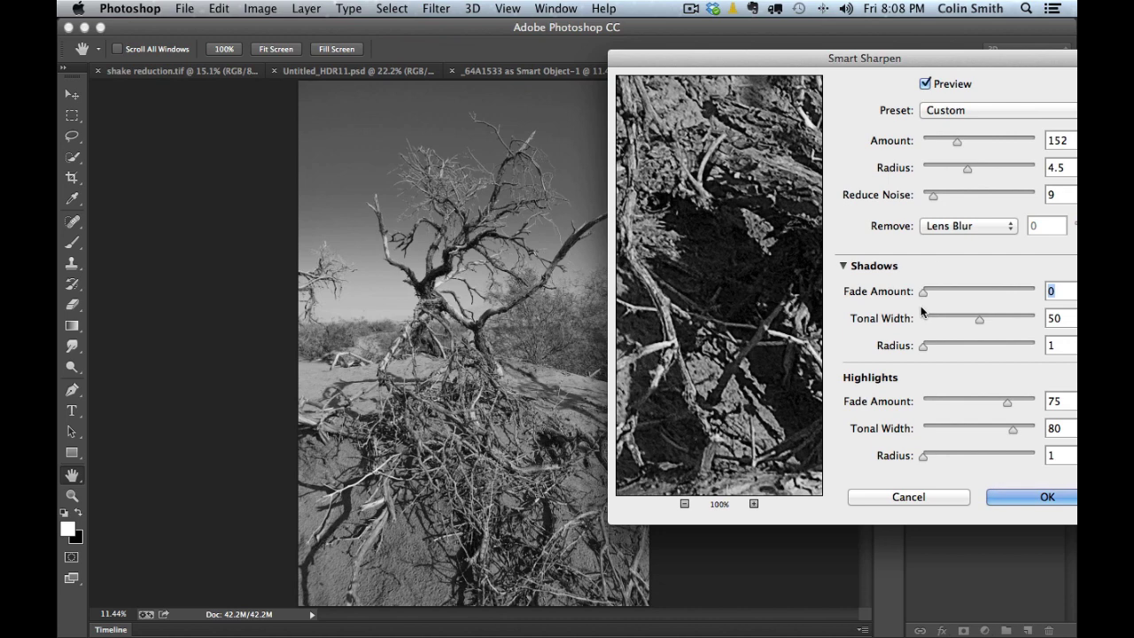
drag(923, 295, 928, 295)
drag(688, 298, 725, 204)
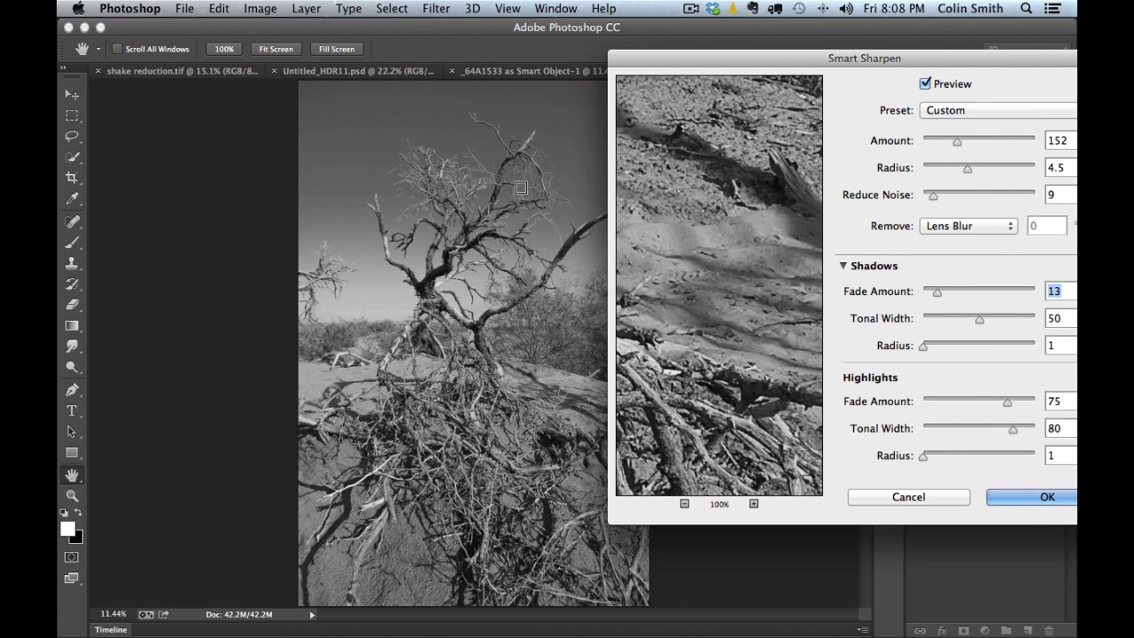
- Try a Highlights fade amount of 0 on the thin upper branches, and set it to 39
click(536, 187)
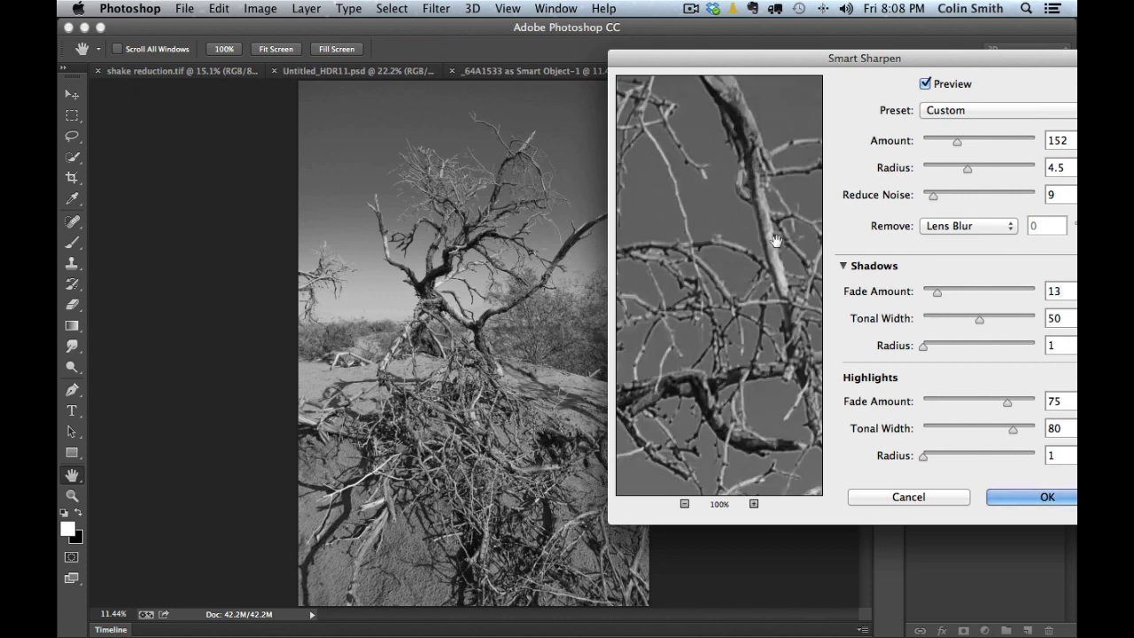
drag(1007, 401, 856, 414)
drag(796, 321, 769, 254)
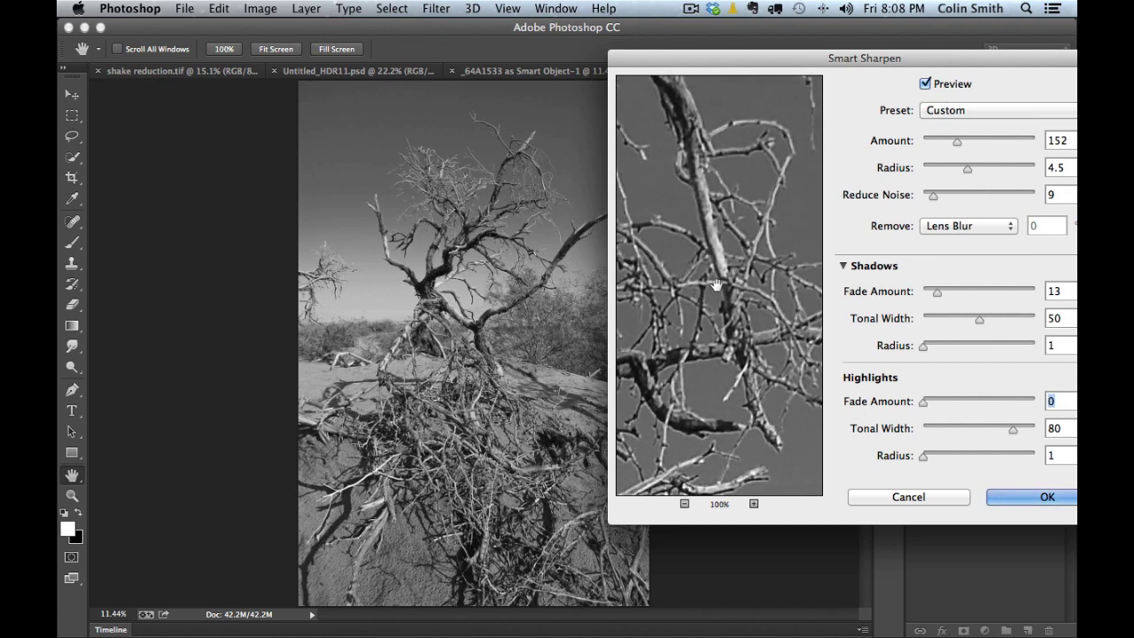
drag(925, 401, 967, 402)
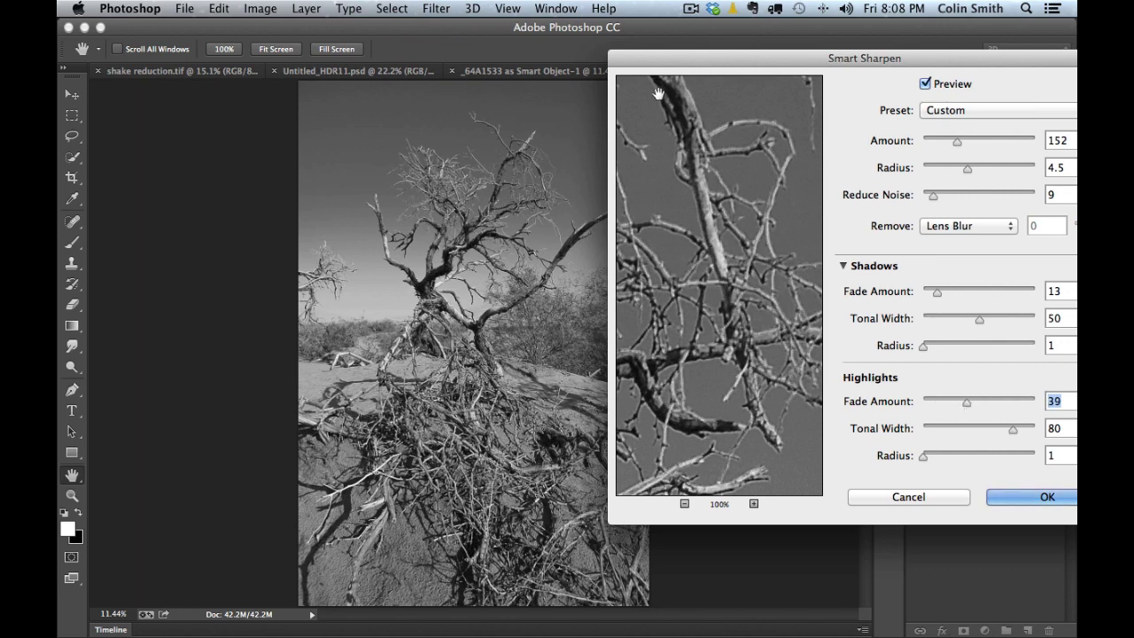
- Compare the whole tree photo with and without the sharpening preview
drag(665, 60, 731, 94)
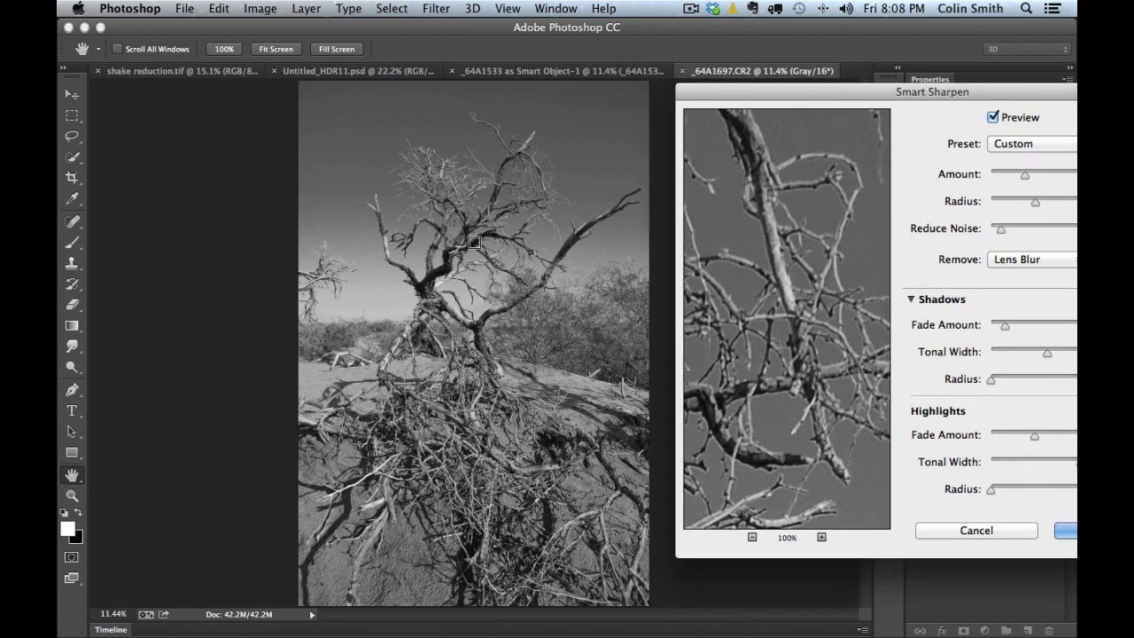
click(991, 118)
click(992, 118)
- Raise the sharpening amount to 234%, compare the photo with and without the preview, and apply Smart Sharpen
drag(978, 94, 843, 64)
drag(892, 144, 907, 148)
drag(683, 57, 753, 53)
click(928, 82)
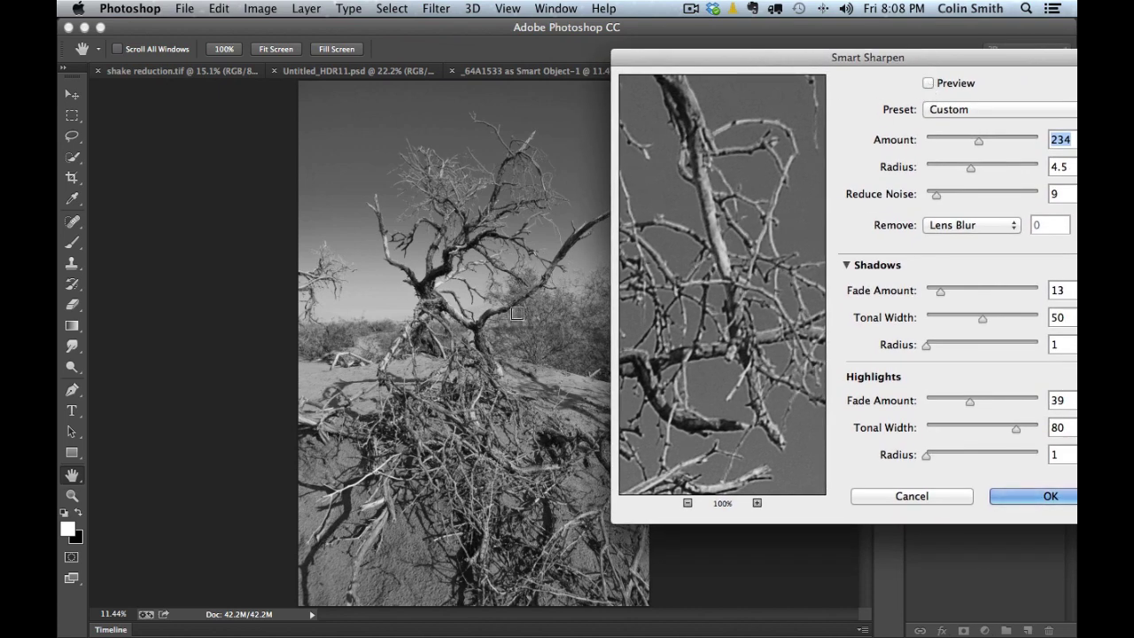
click(927, 83)
click(1033, 501)
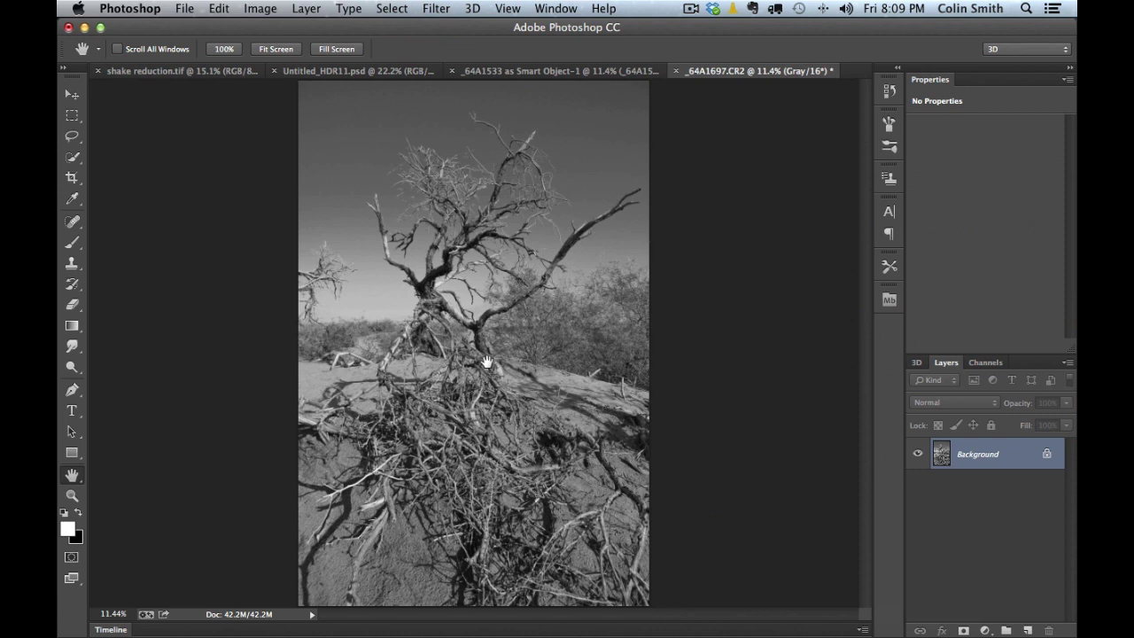
- Examine the sharpened tree photo's bark and branches at 100%, and its trunk and tangled roots at a reduced zoom
click(73, 496)
double_click(73, 495)
drag(447, 174, 446, 257)
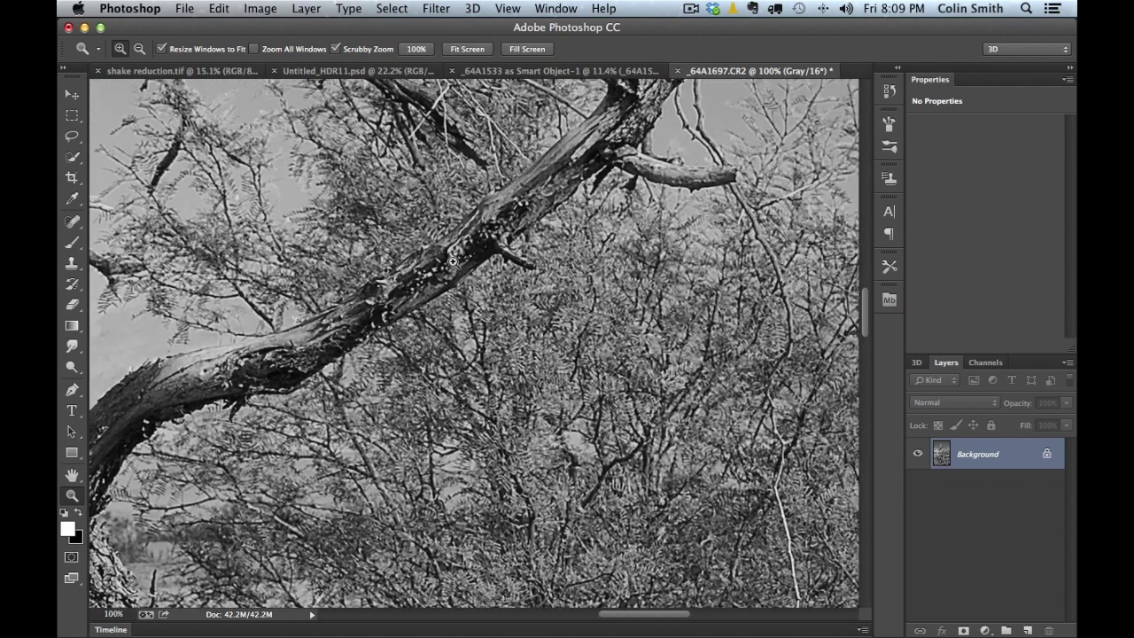
alt+click(483, 290)
alt+click(496, 297)
alt+click(503, 302)
alt+click(535, 315)
alt+click(522, 350)
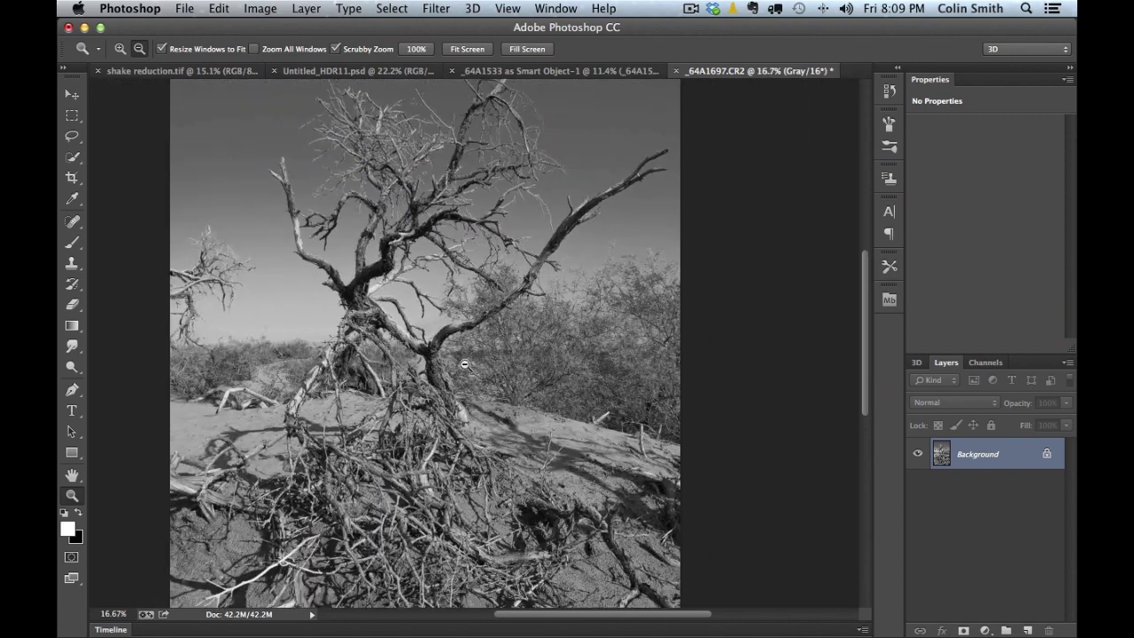
drag(464, 363, 583, 256)
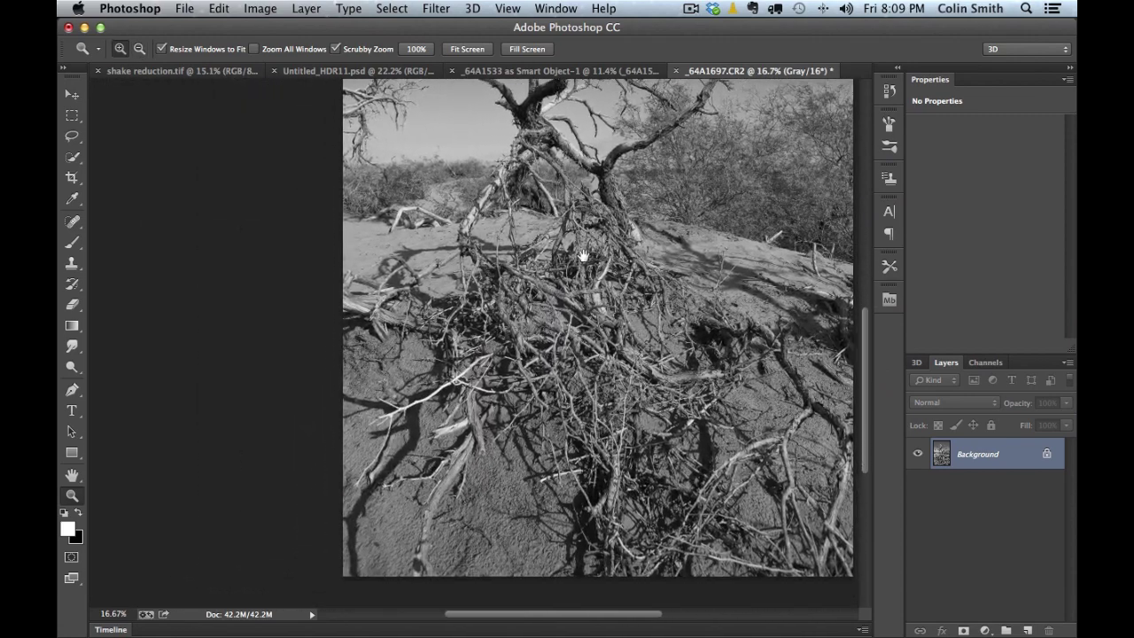
drag(615, 325, 596, 353)
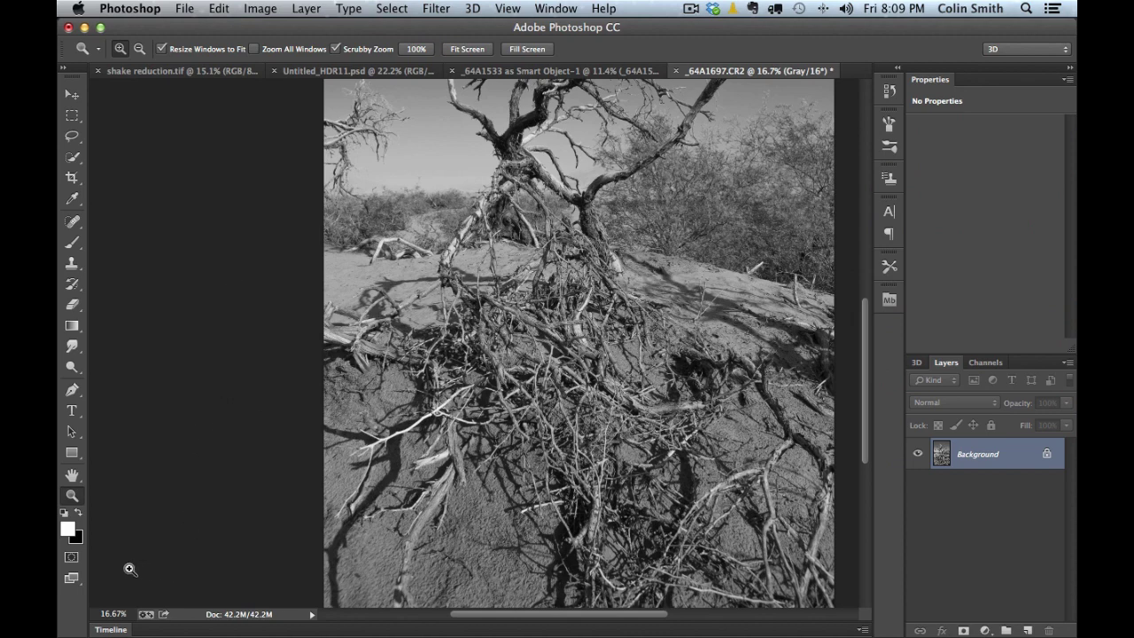
- Check the account's last settings sync and sync the settings now
click(146, 614)
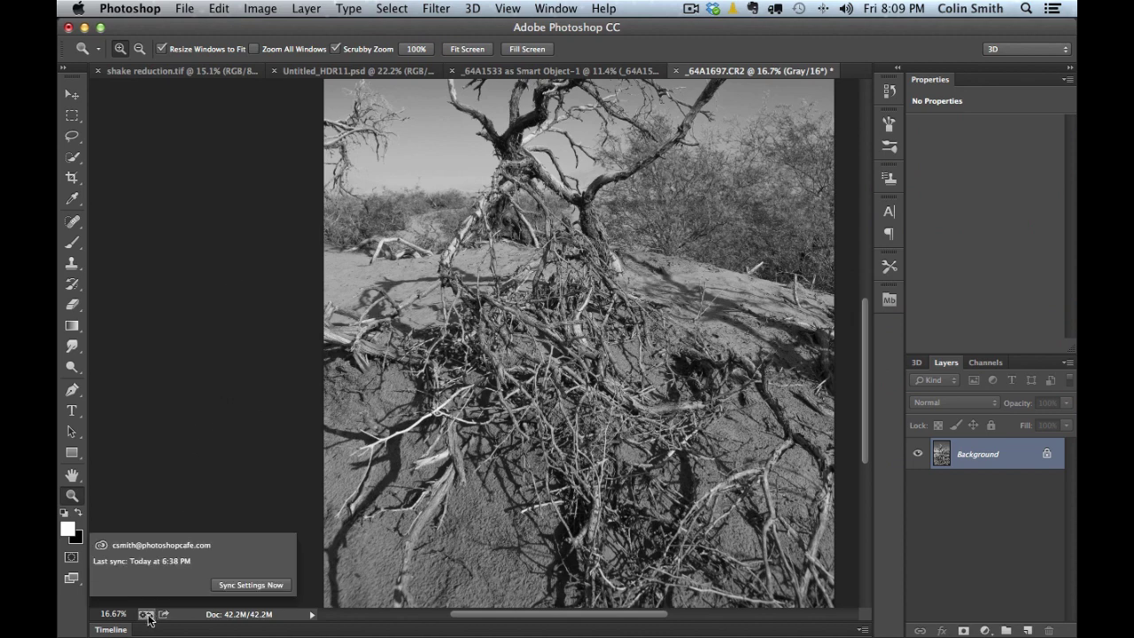
click(262, 586)
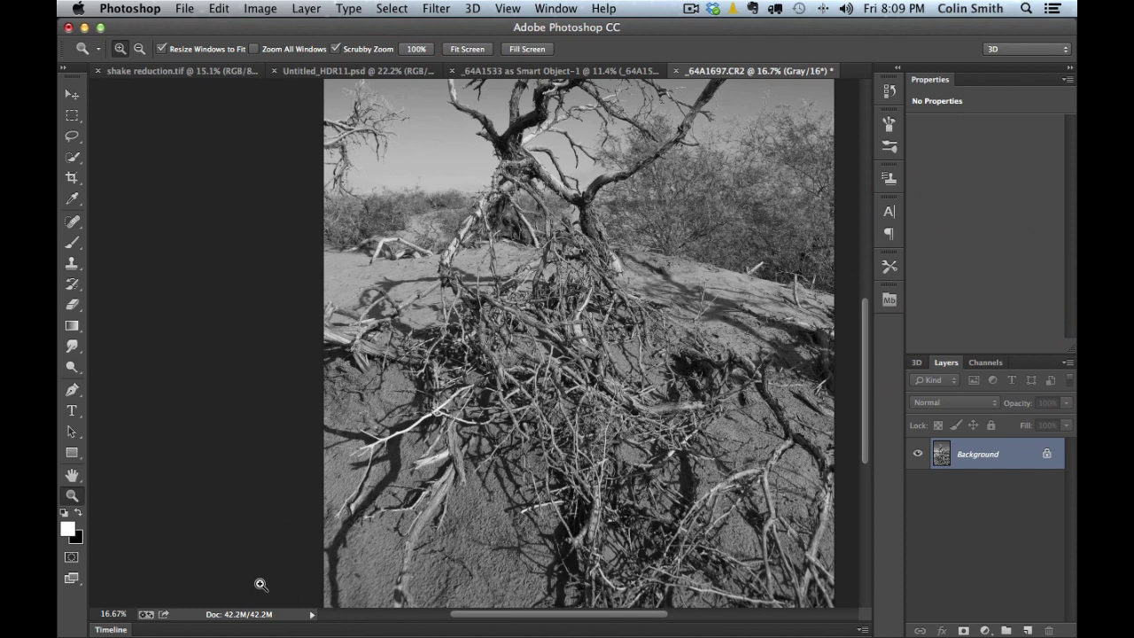
- View the Share on Behance form for the tree photo and close it without publishing
click(165, 615)
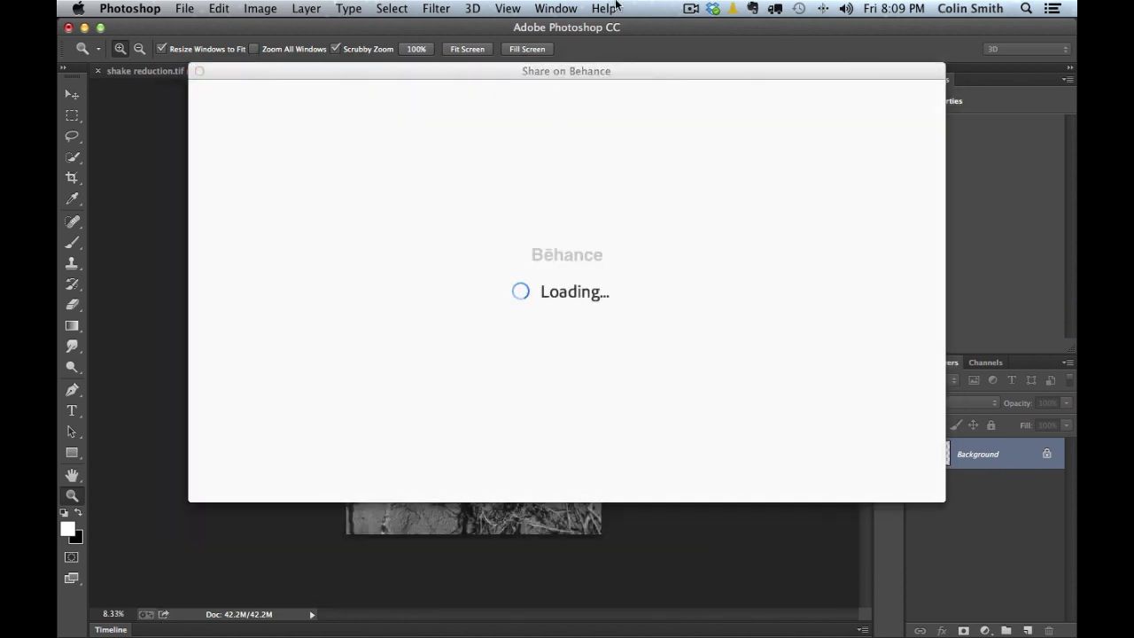
drag(572, 71, 567, 169)
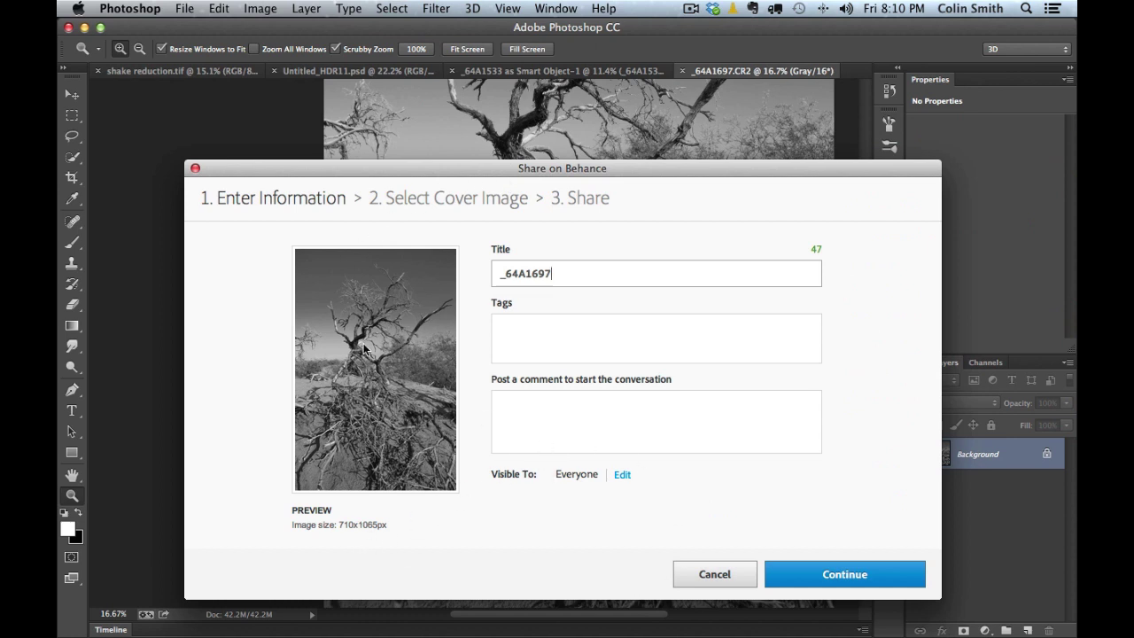
click(195, 168)
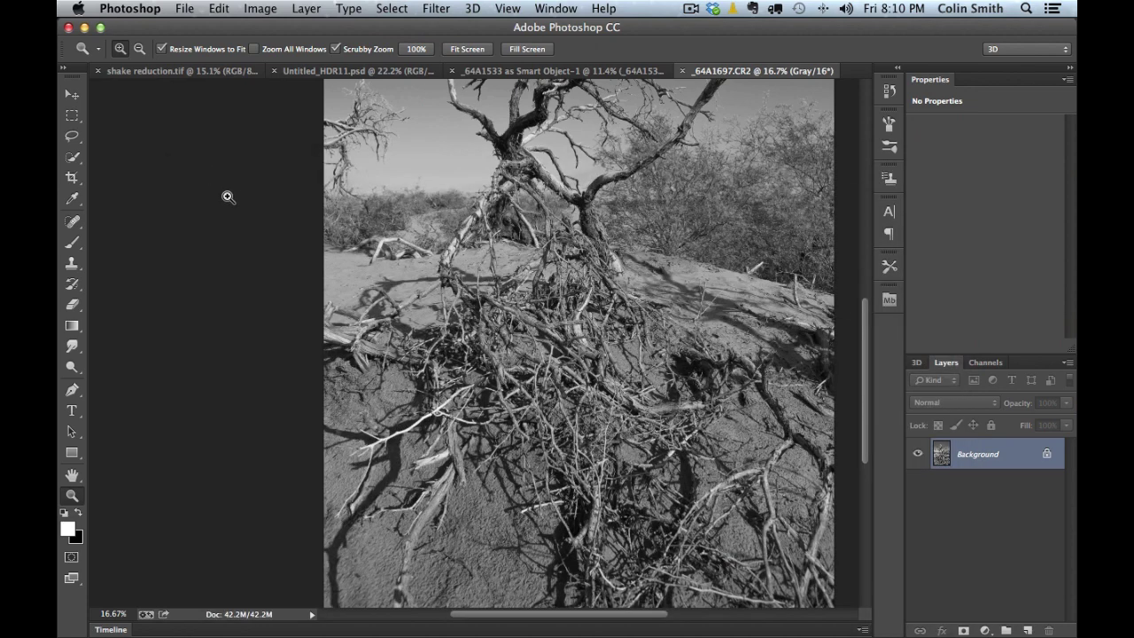